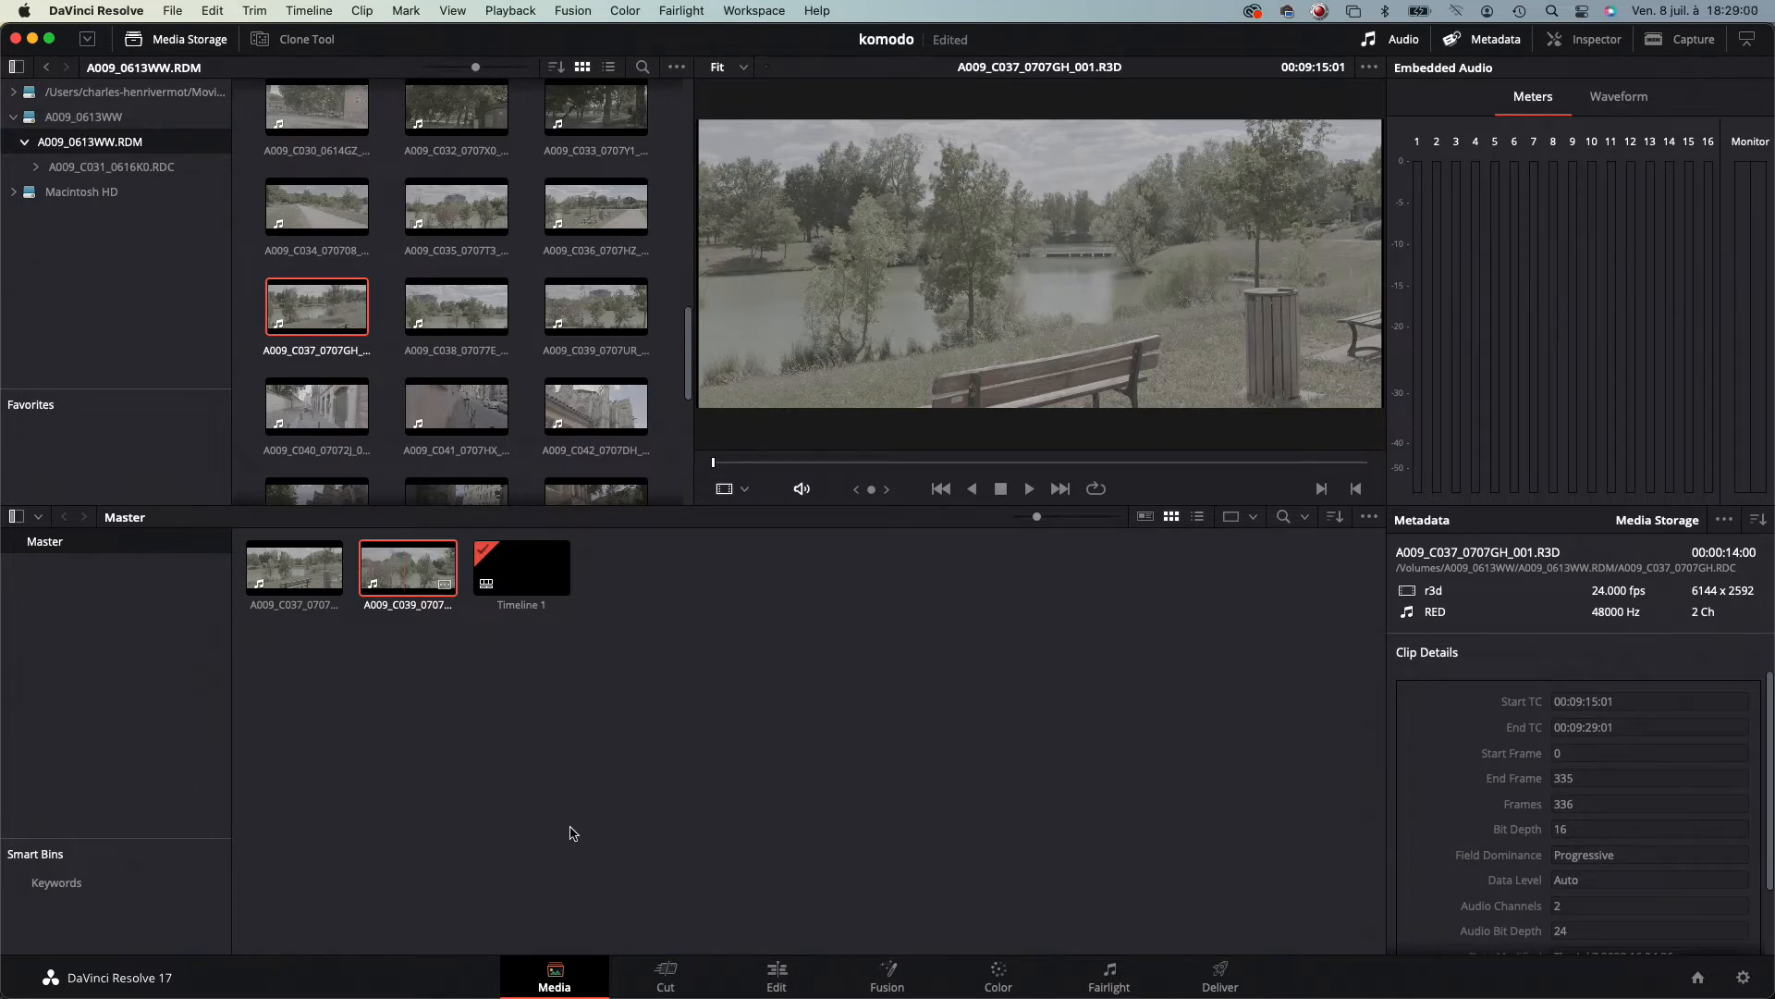
On the Cut page, set the project's timeline resolution to 2048 x 858 DCI Scope 2.39 and save the project settings
left_click(664, 975)
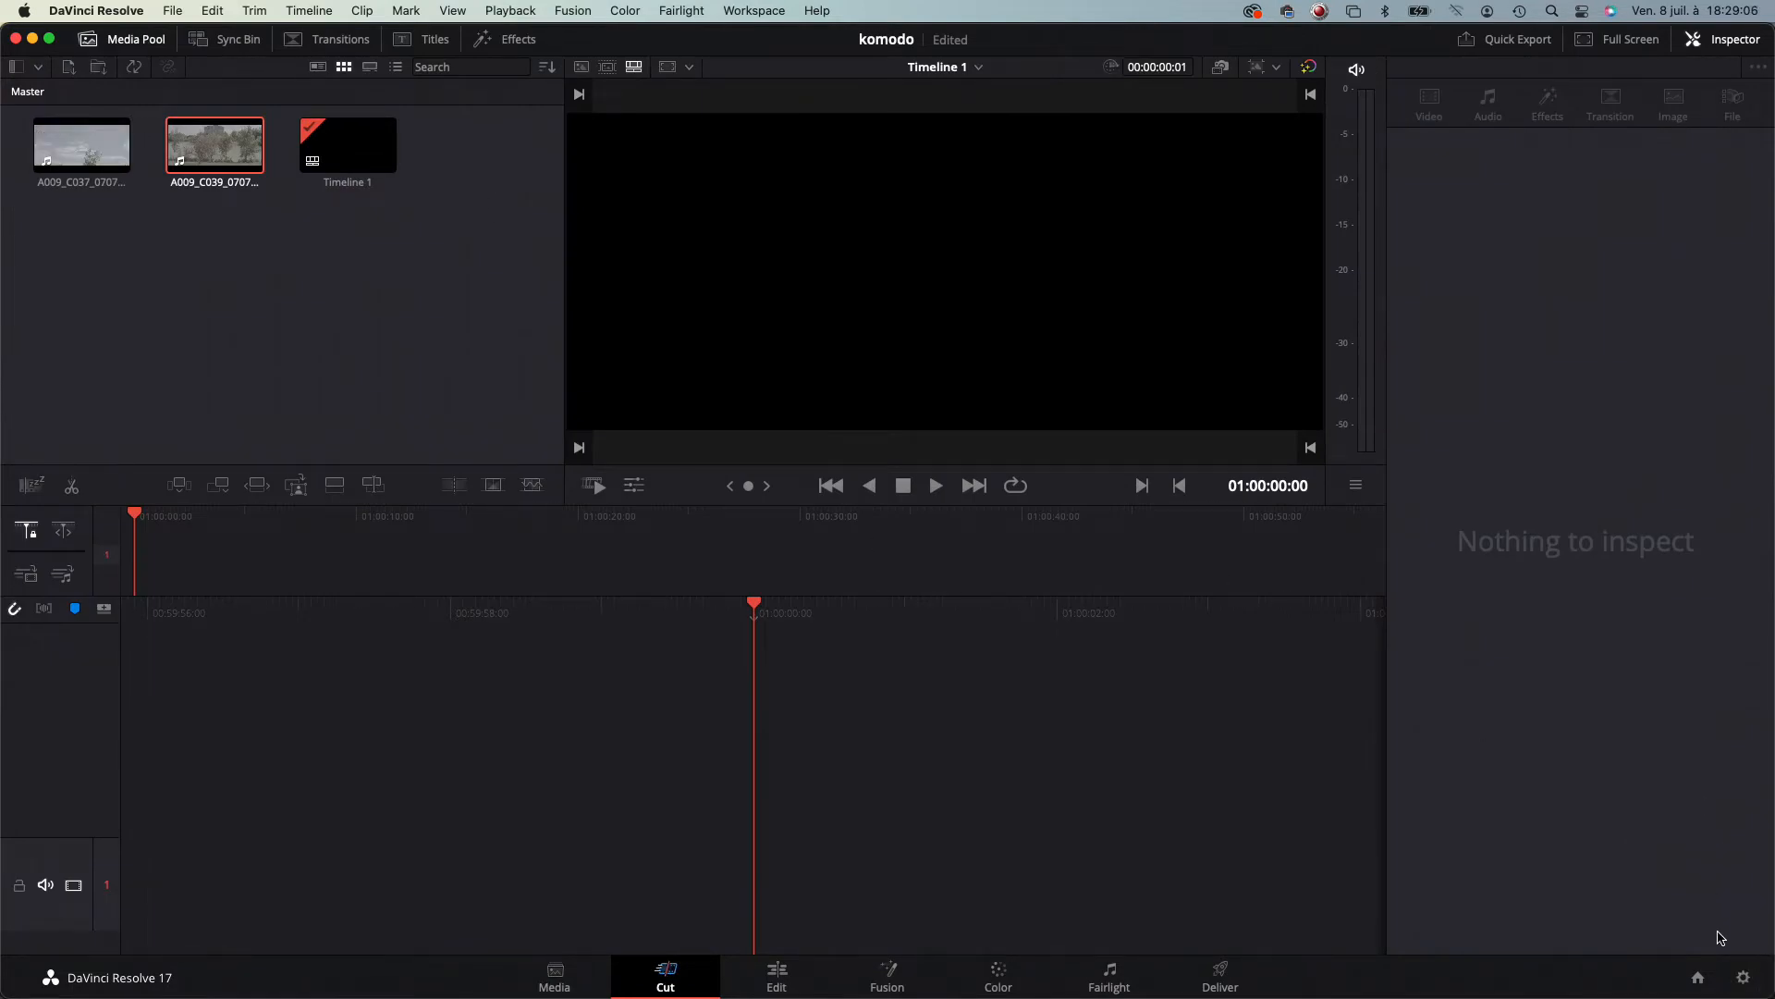
left_click(1744, 979)
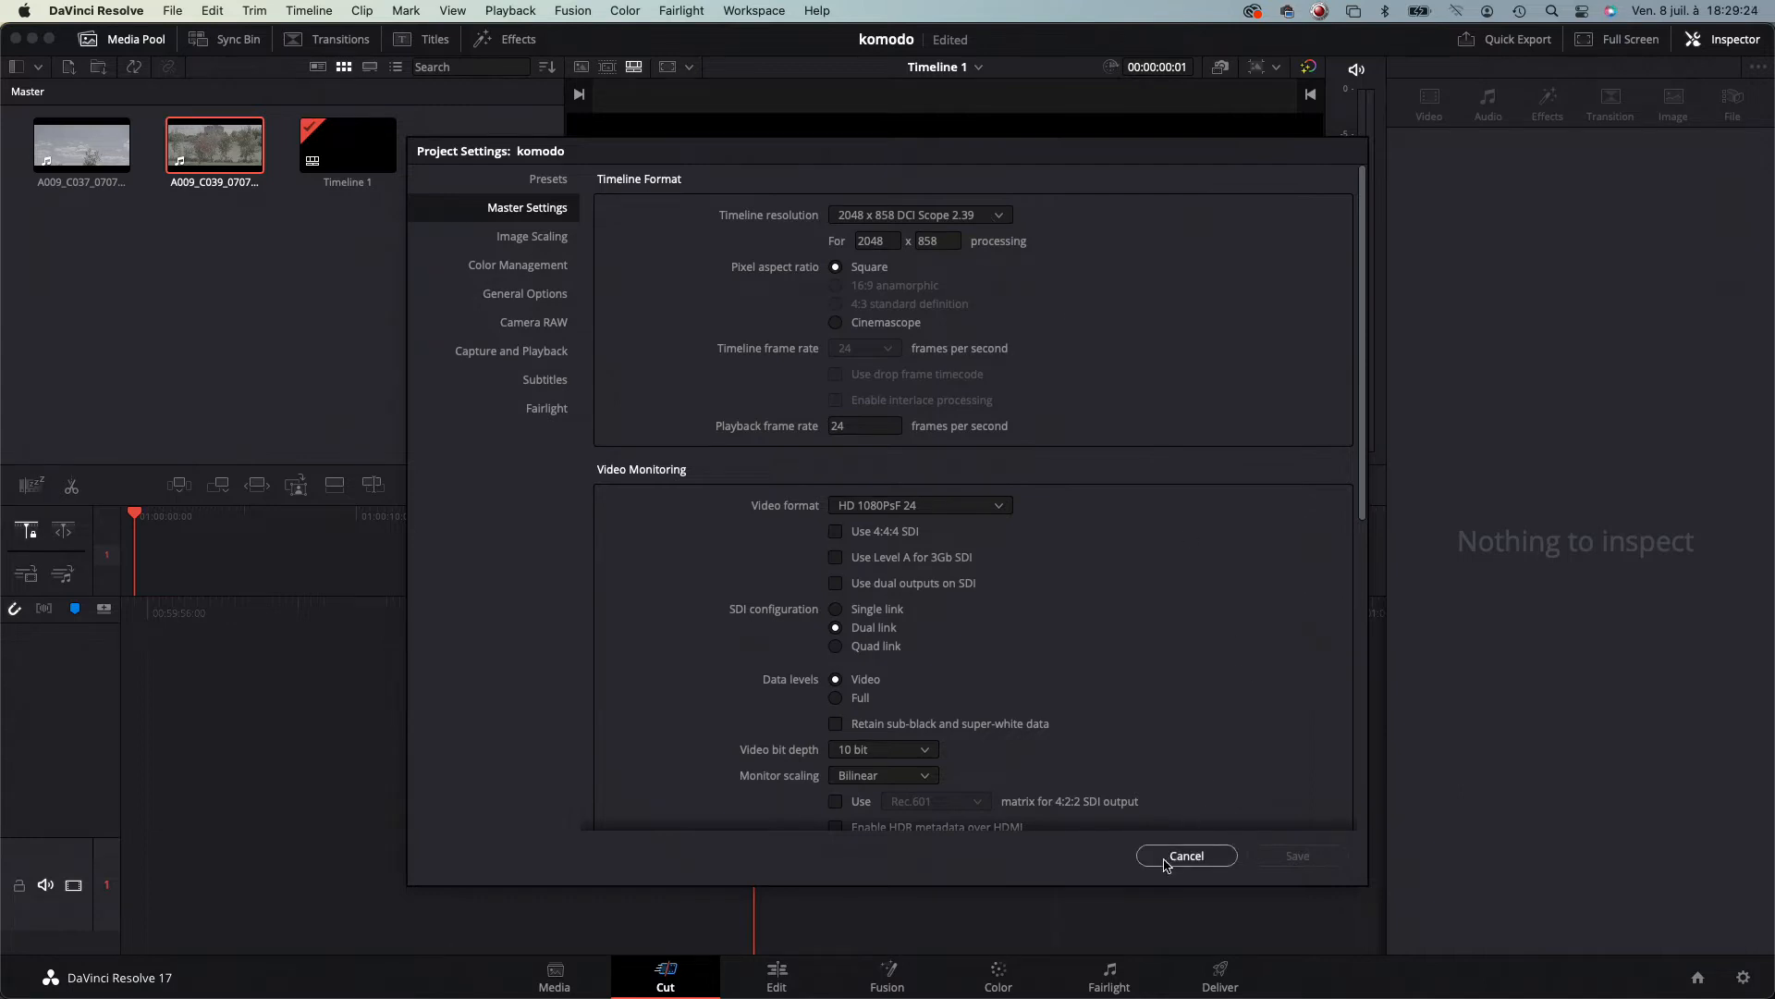
left_click(999, 220)
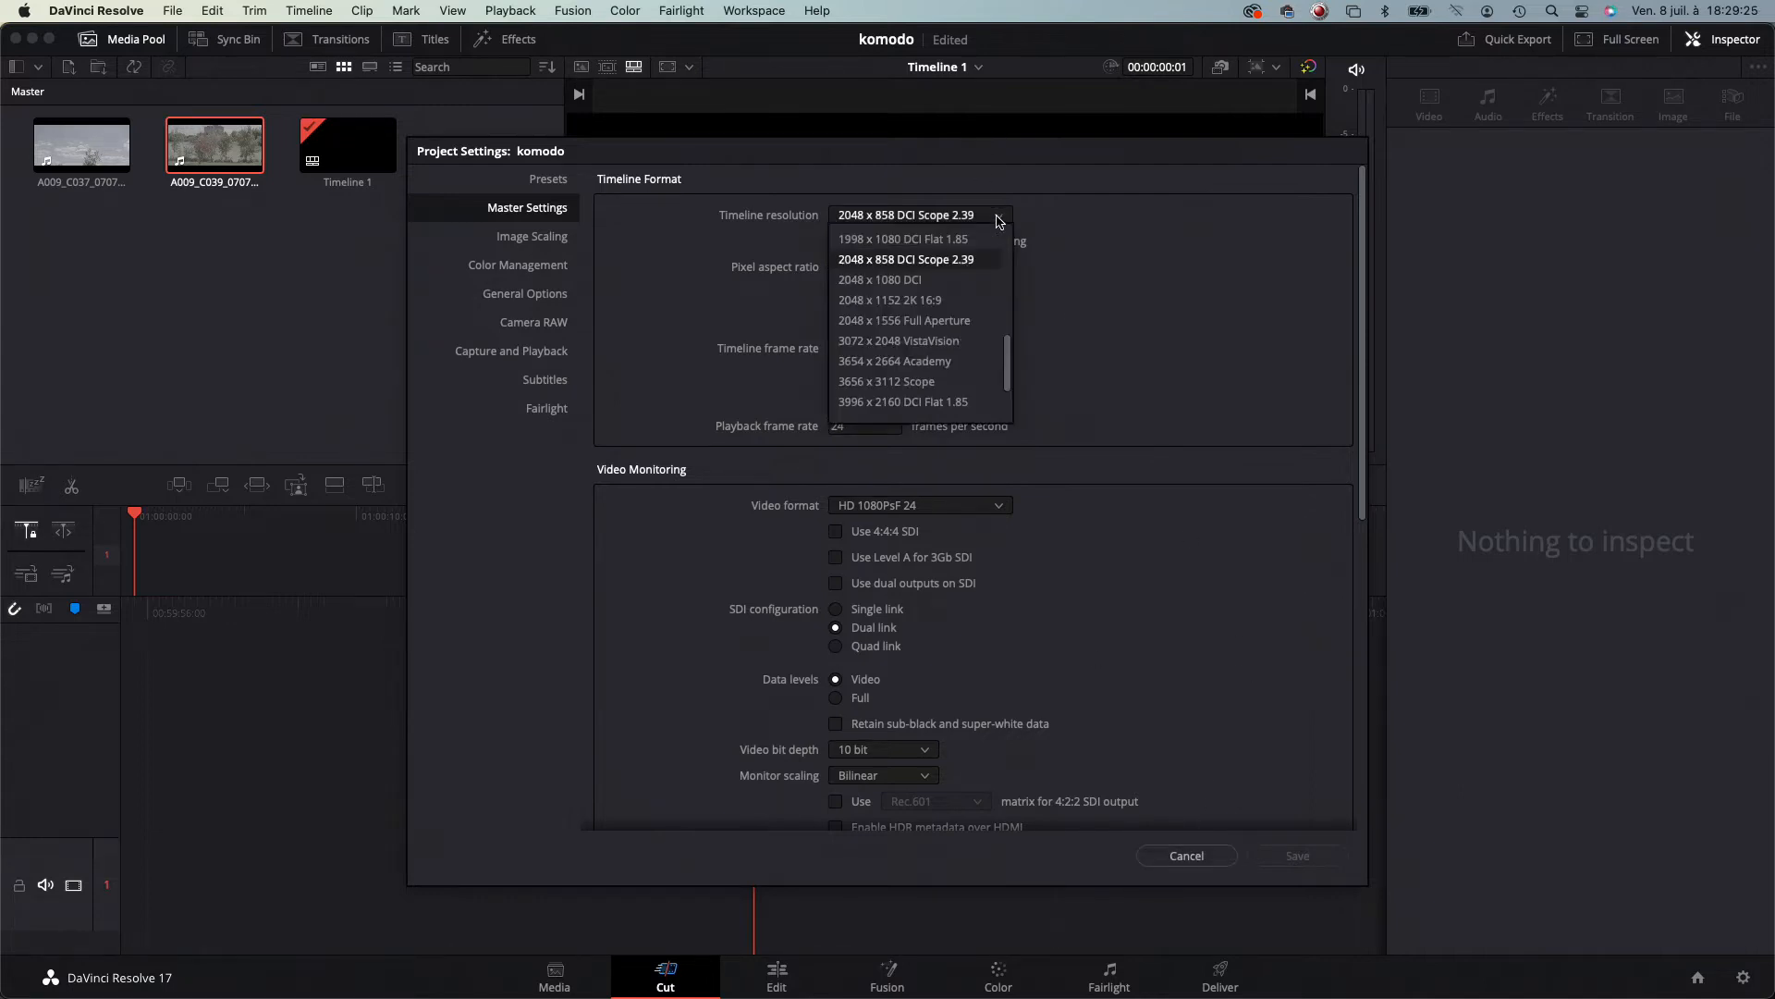
left_click(980, 261)
left_click(1297, 855)
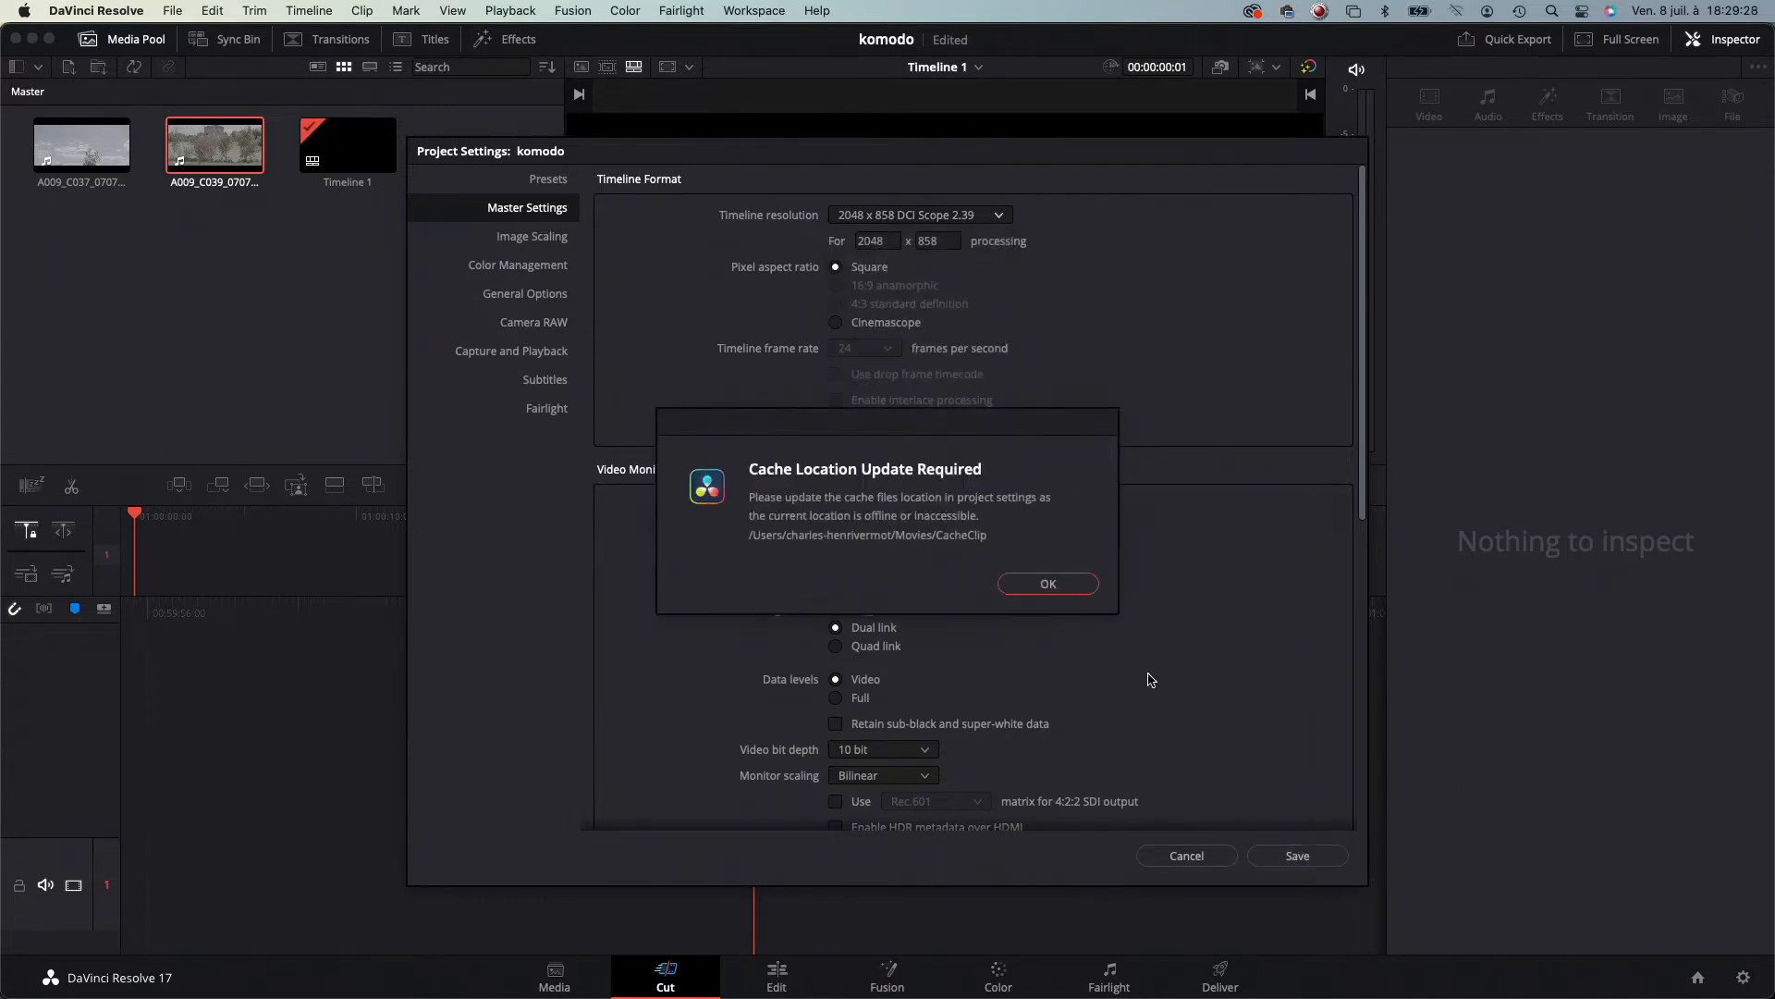
left_click(1064, 584)
left_click(1068, 586)
left_click(1073, 590)
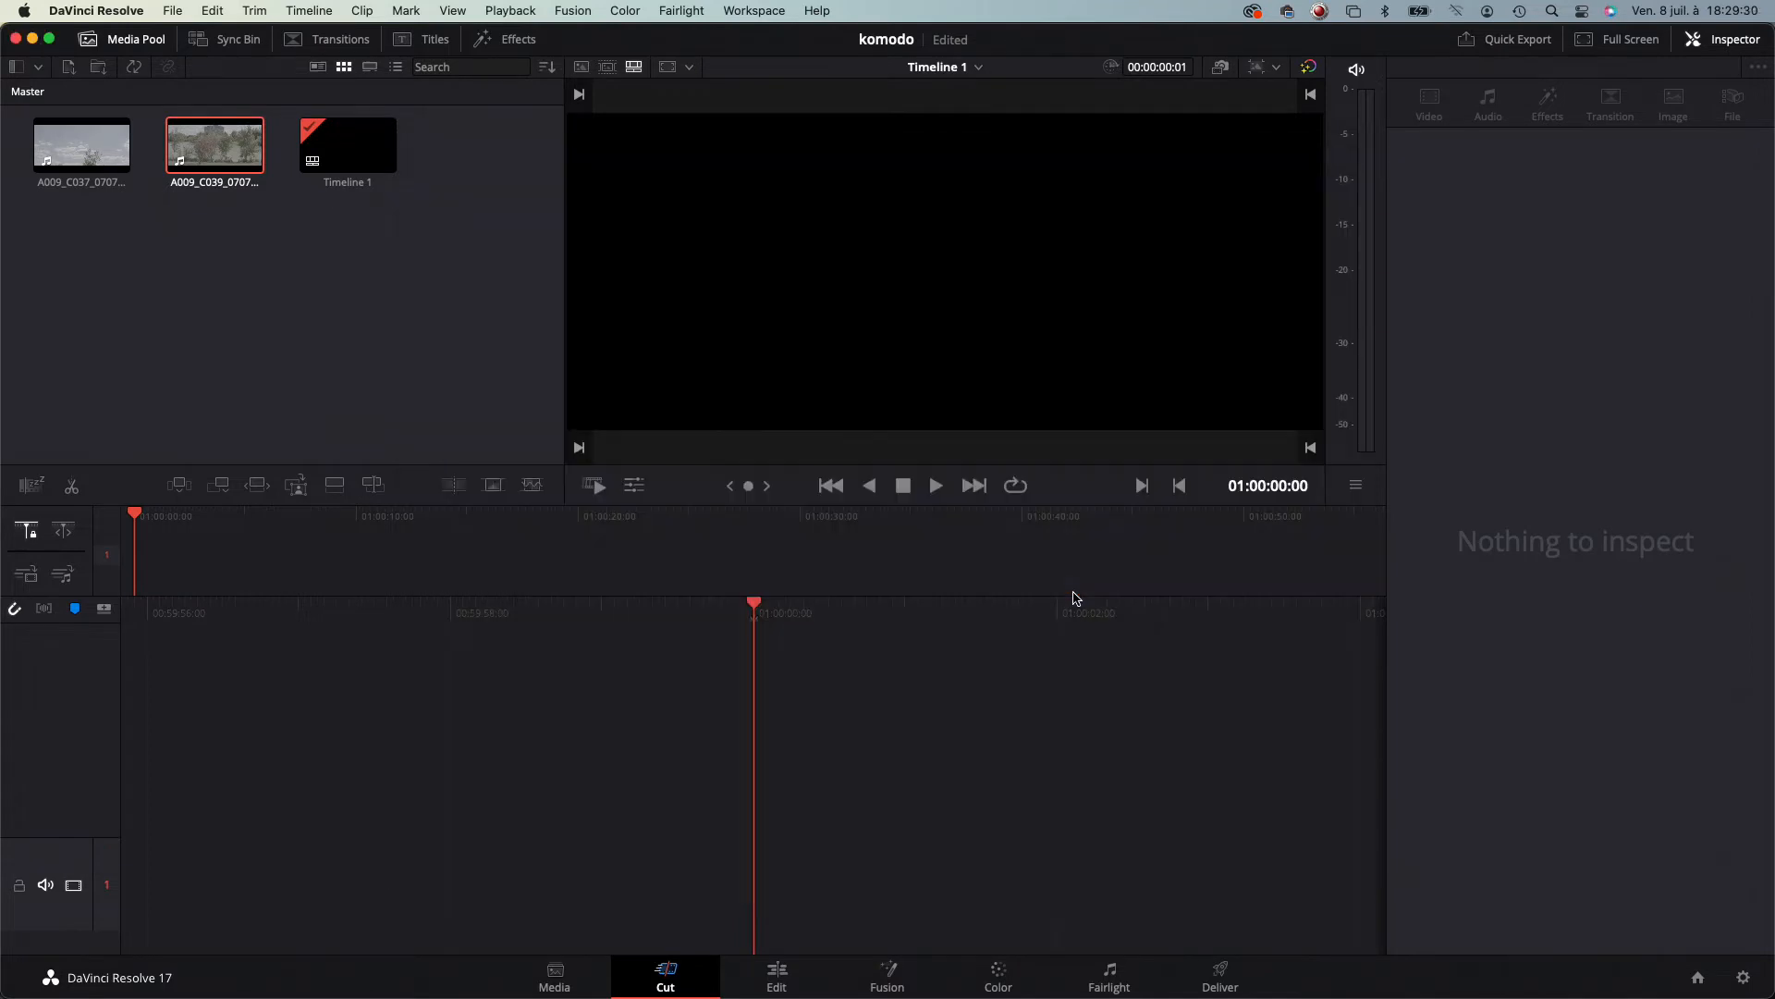
Add the clip A009_C037_0707GH from the media pool to the start of Timeline 1
left_click_drag(63, 138, 809, 714)
scroll(811, 715, "left", 5)
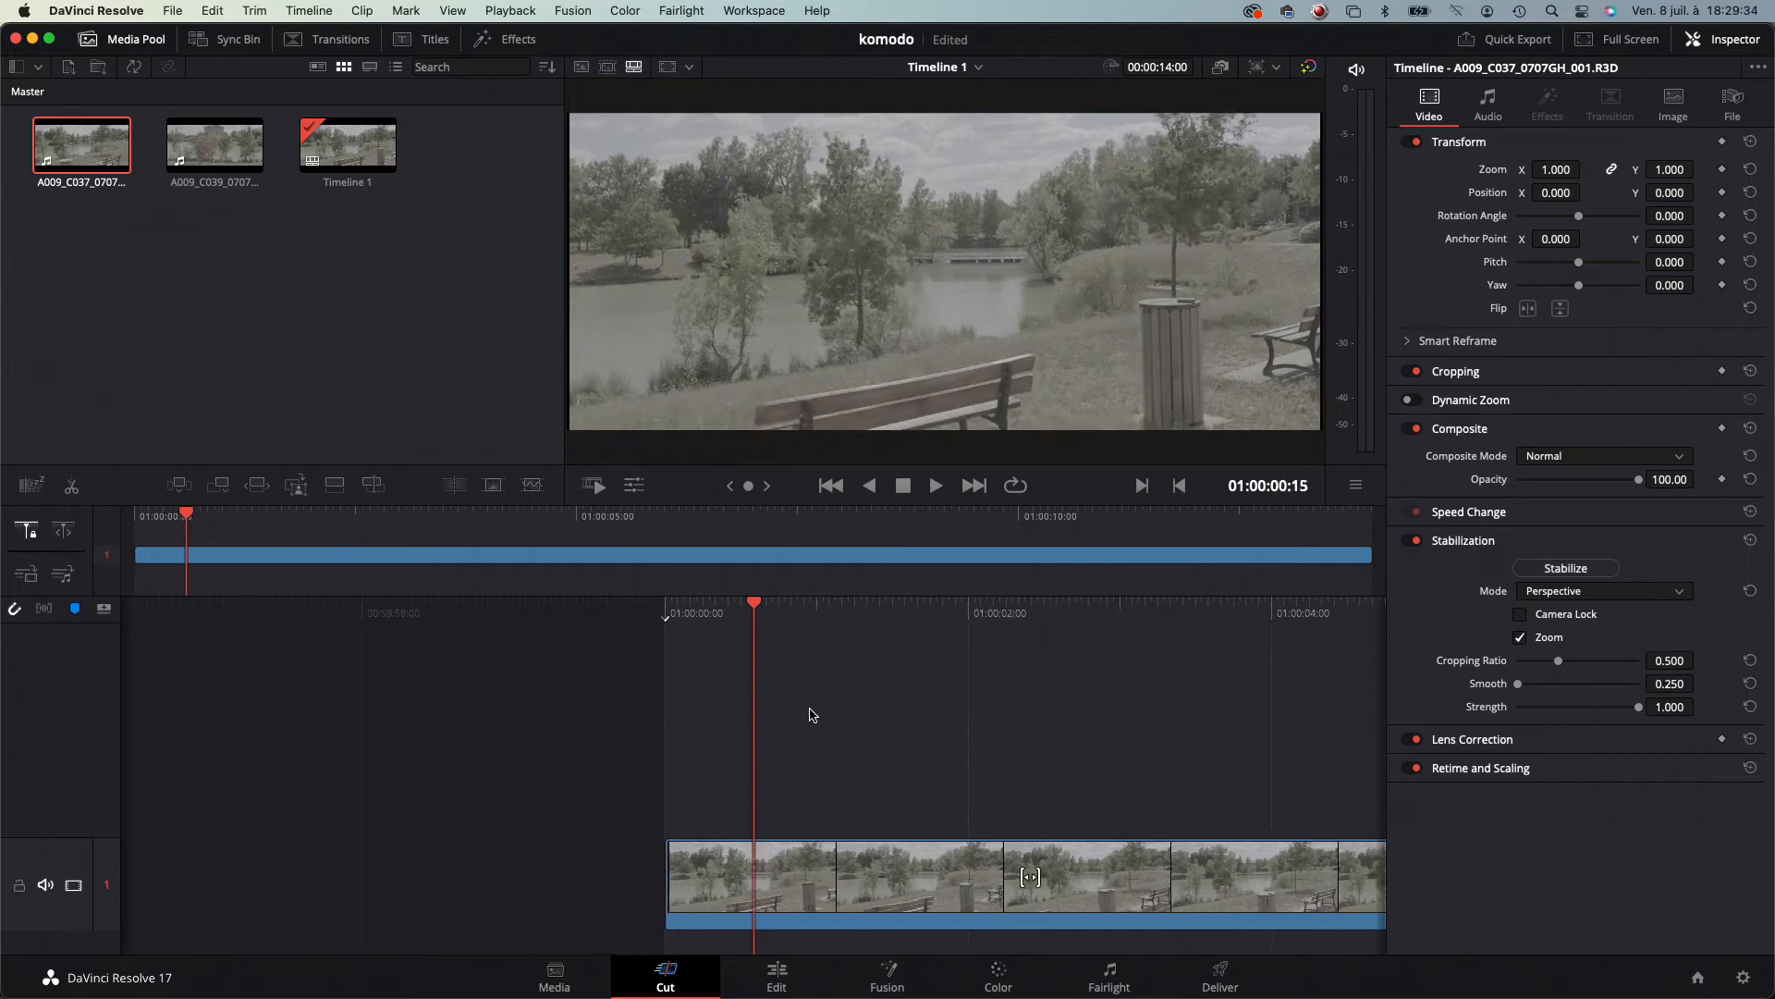
scroll(811, 715, "right", 3)
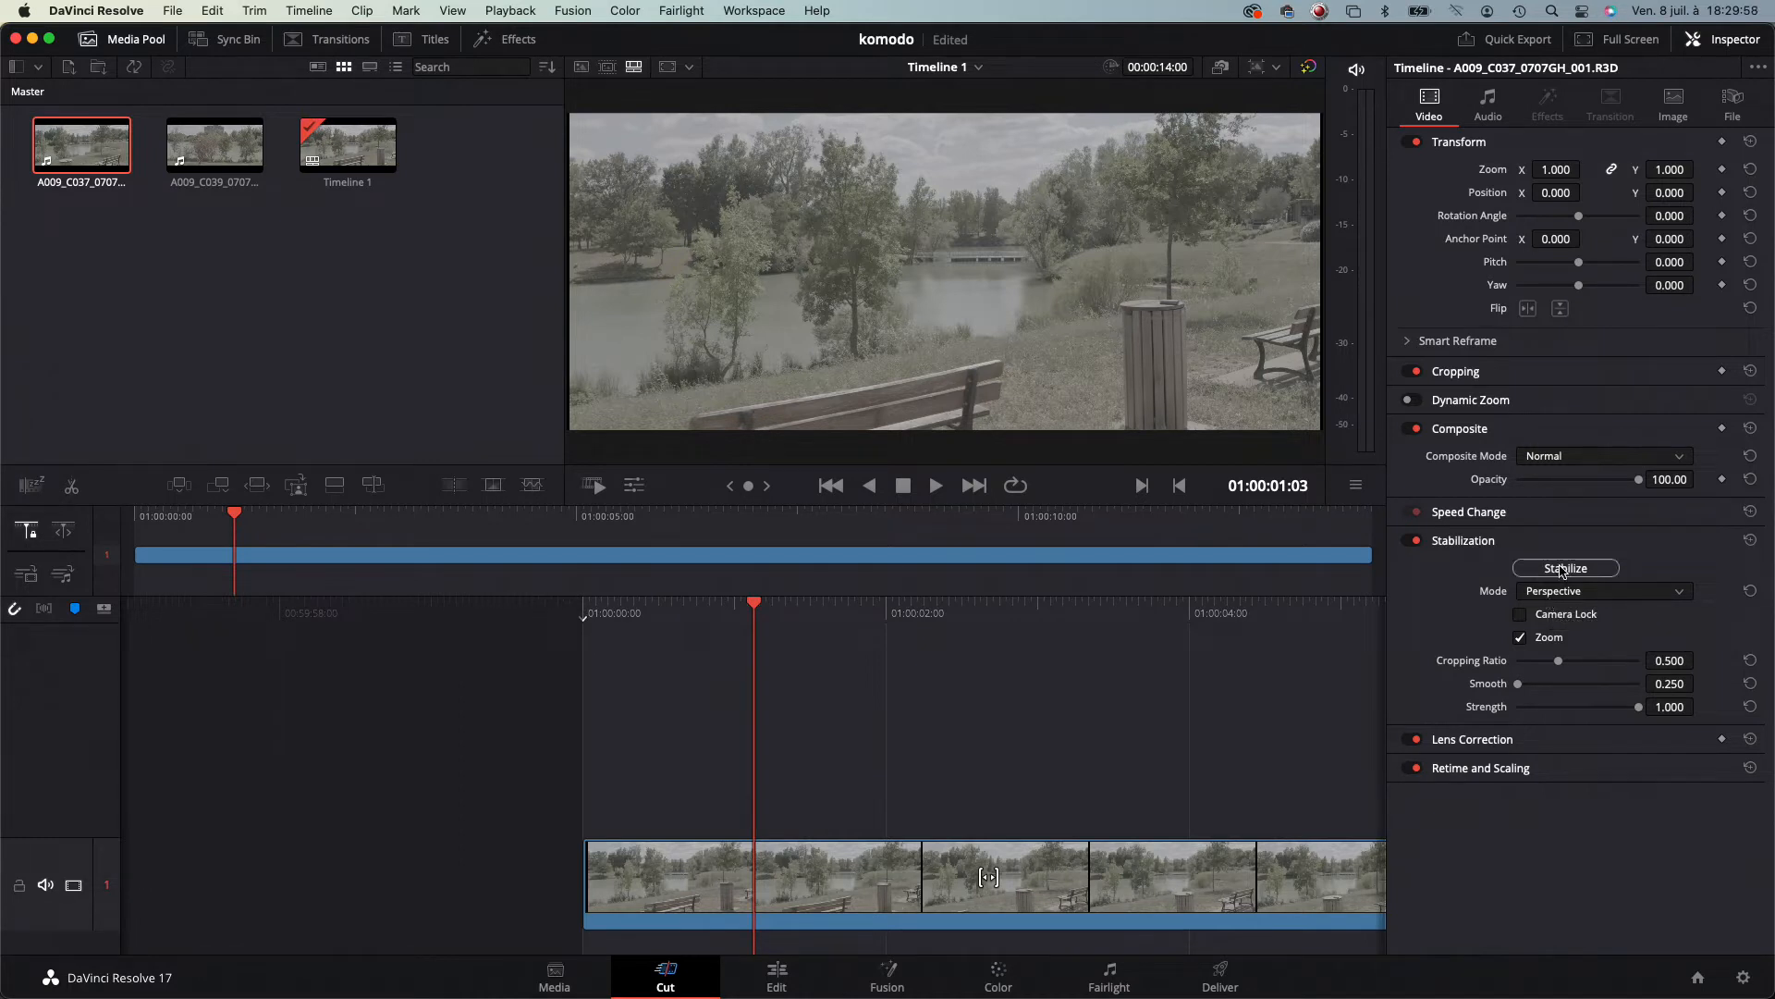
Stabilize the timeline clip in Perspective mode and play it back briefly to check the motion
left_click(1562, 569)
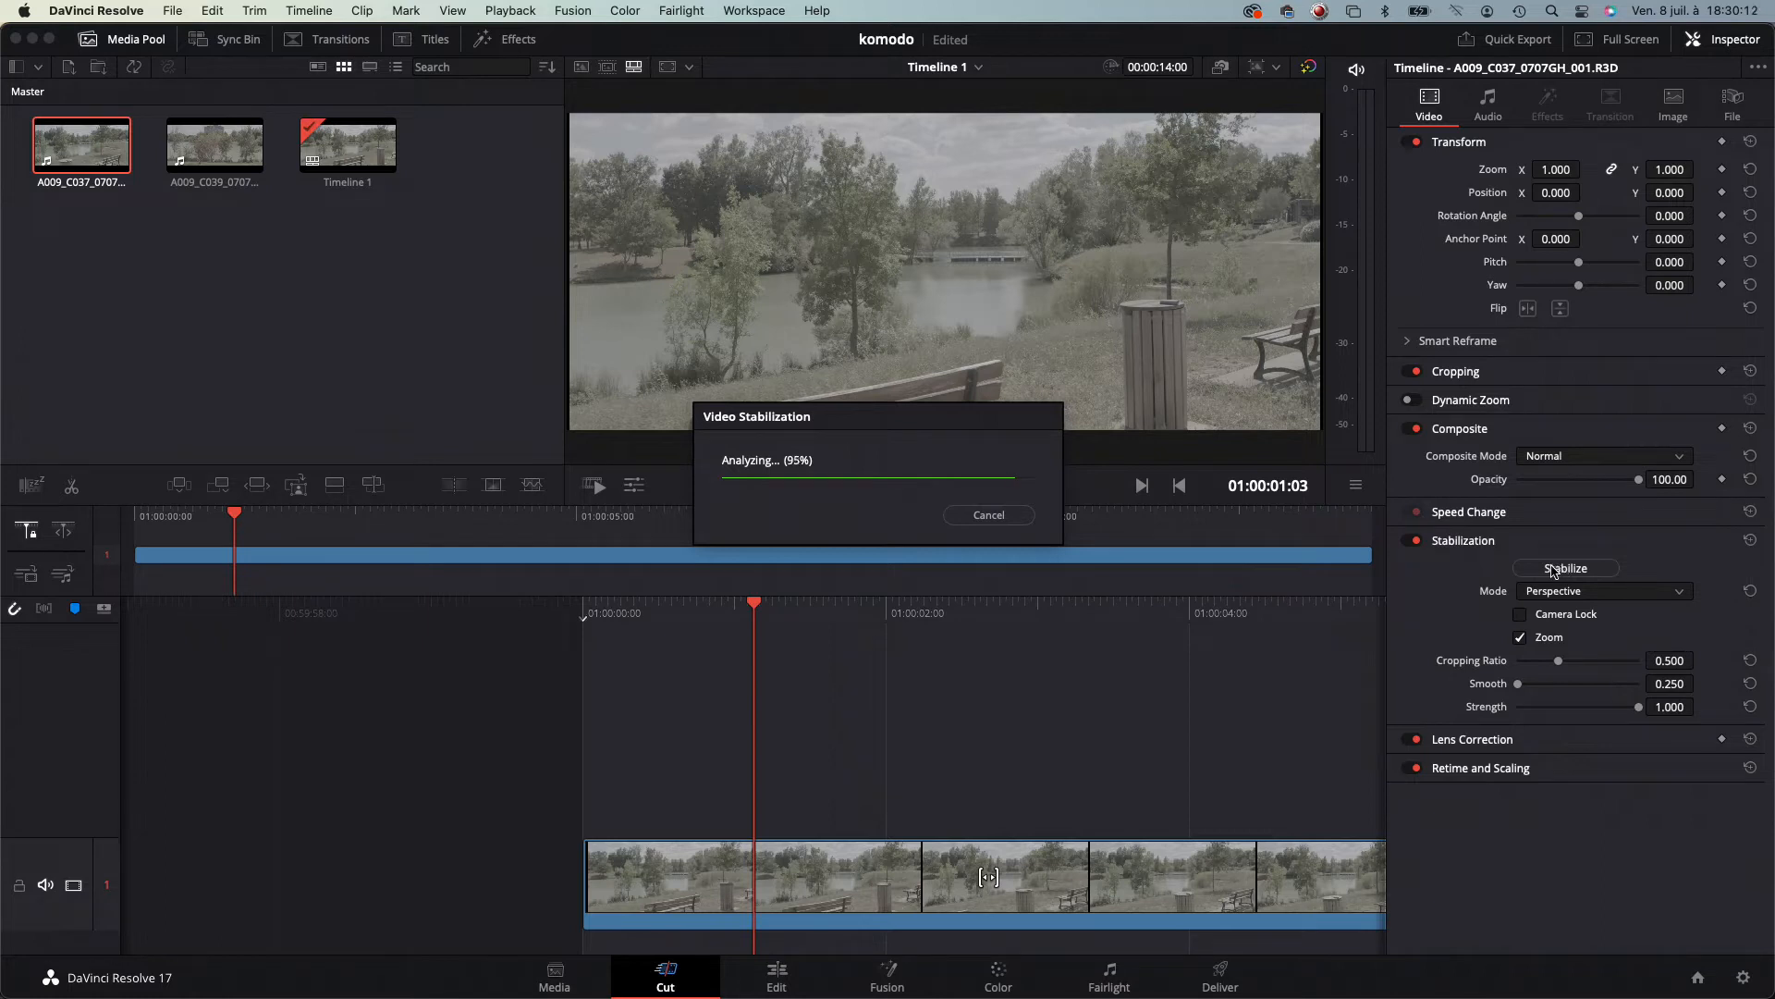
left_click(990, 758)
key("space")
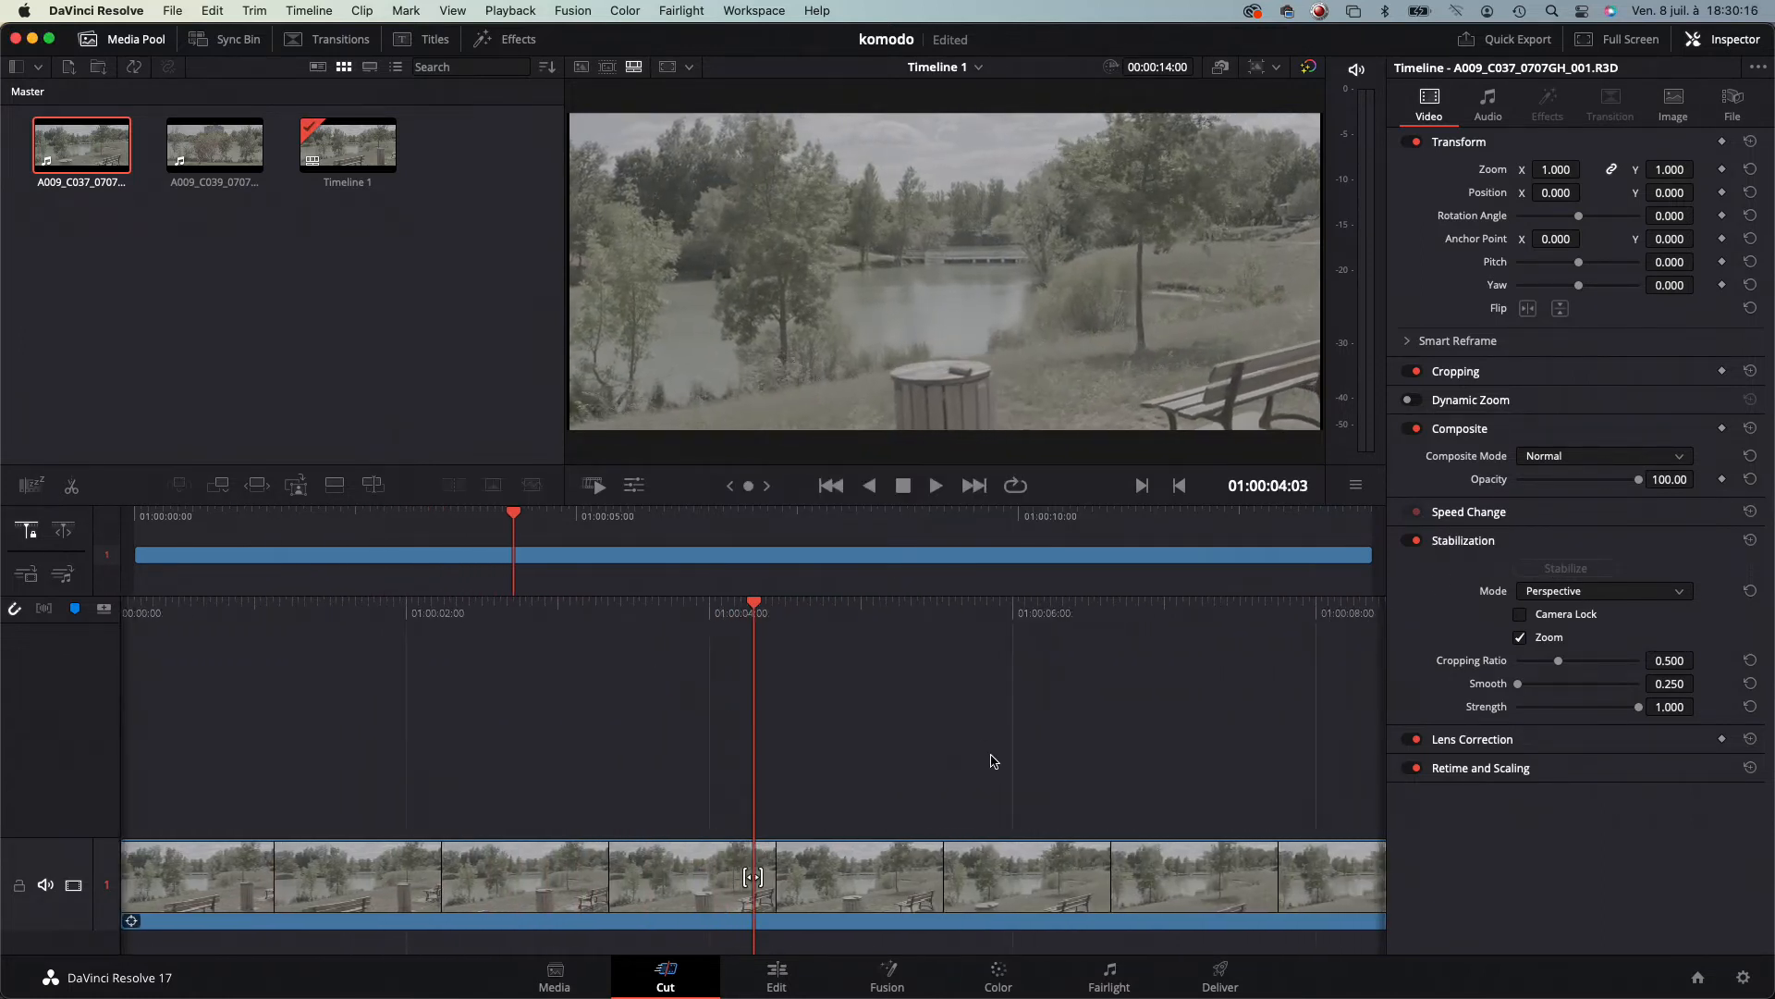
key("space")
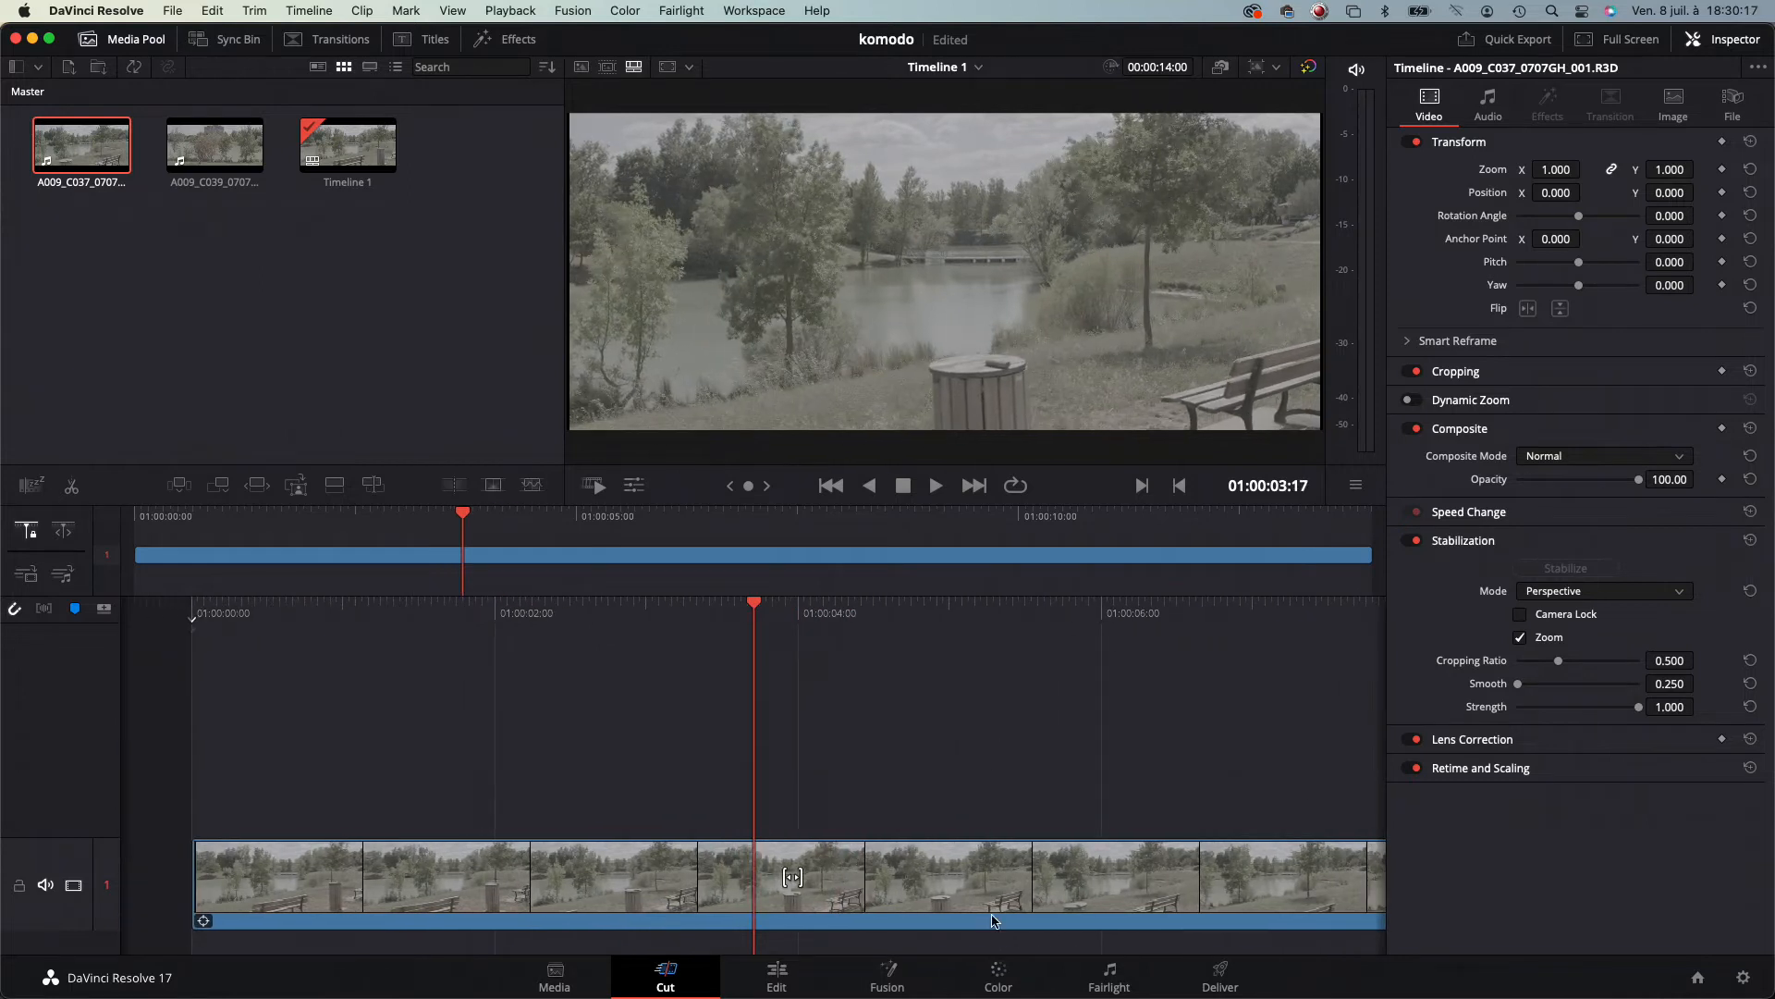
On the Color page, set the clip's Camera Raw to decode using Clip and its ISO to 100
left_click(990, 980)
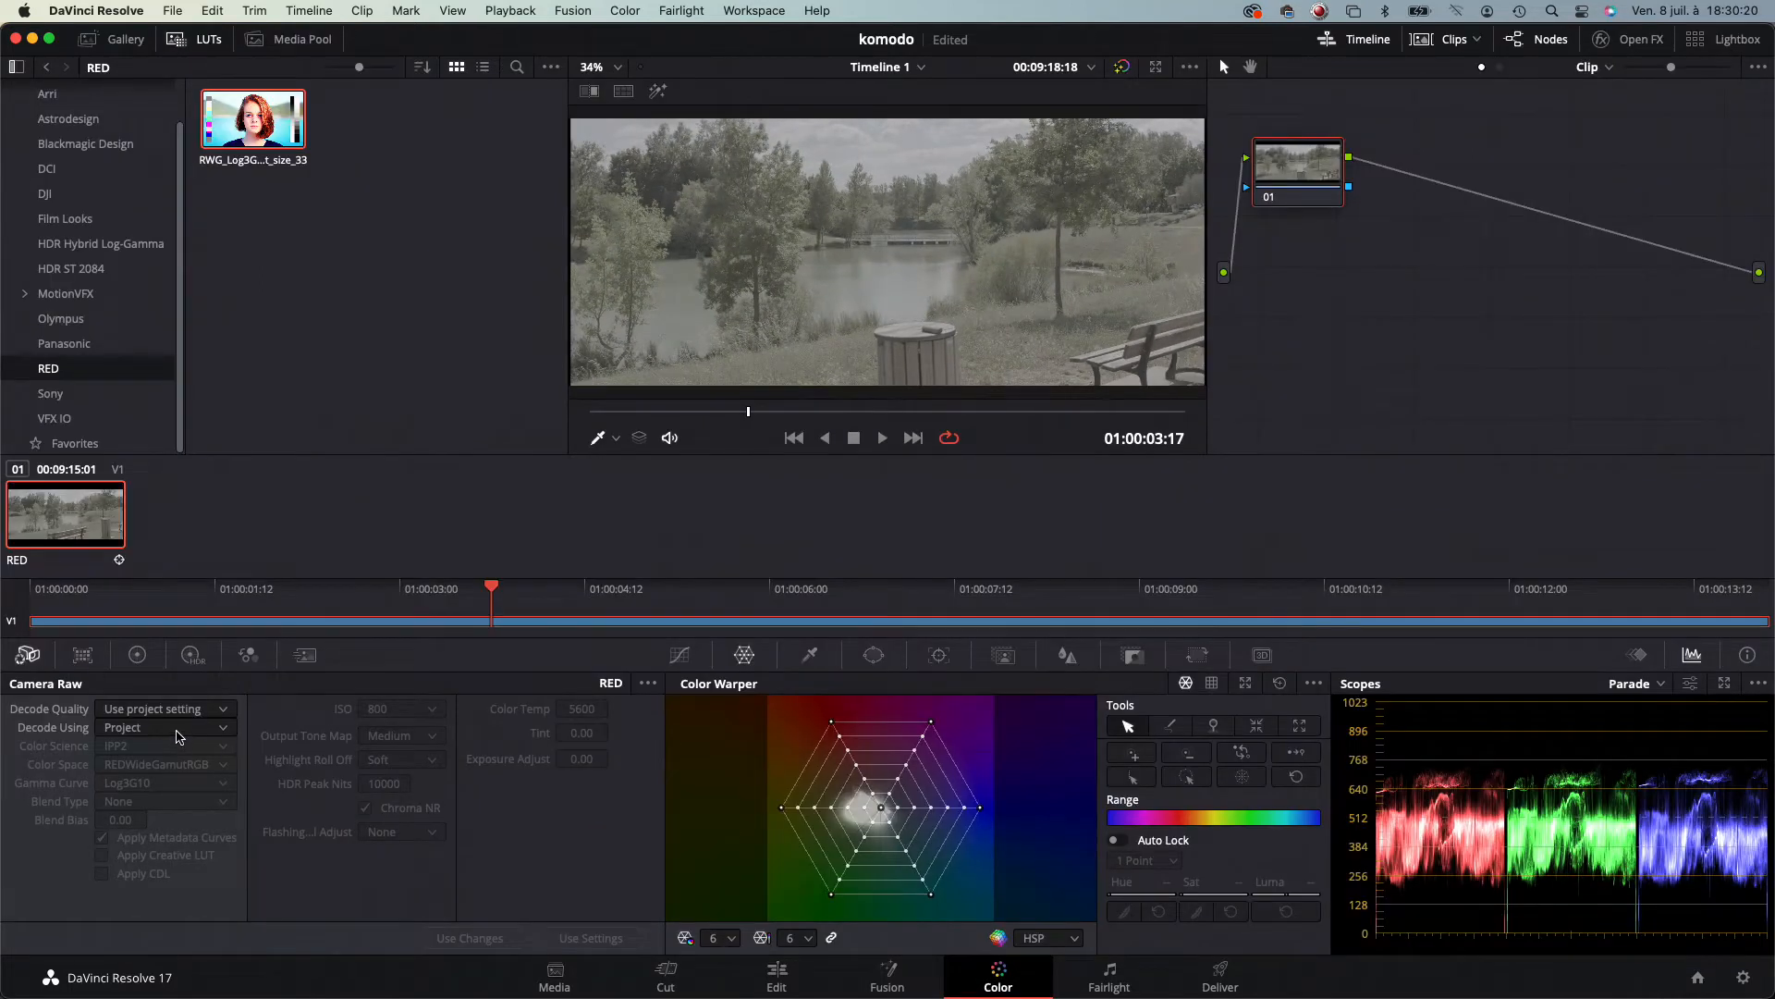
left_click(182, 730)
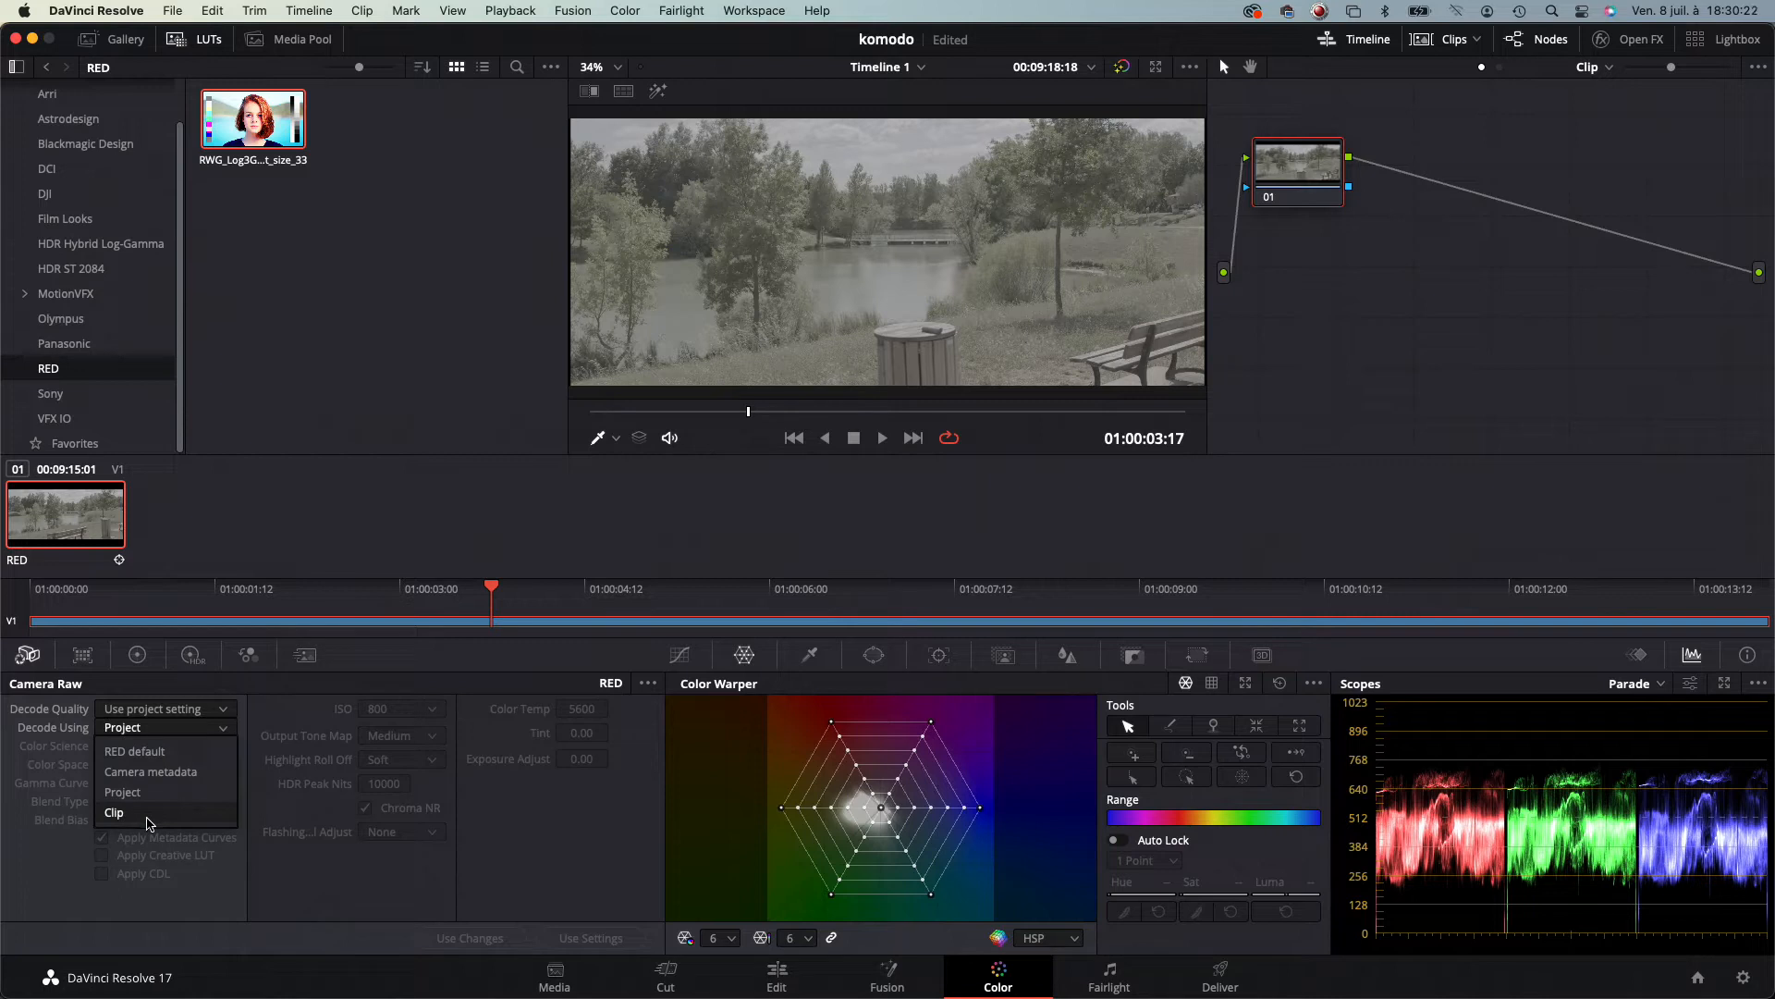
left_click(148, 821)
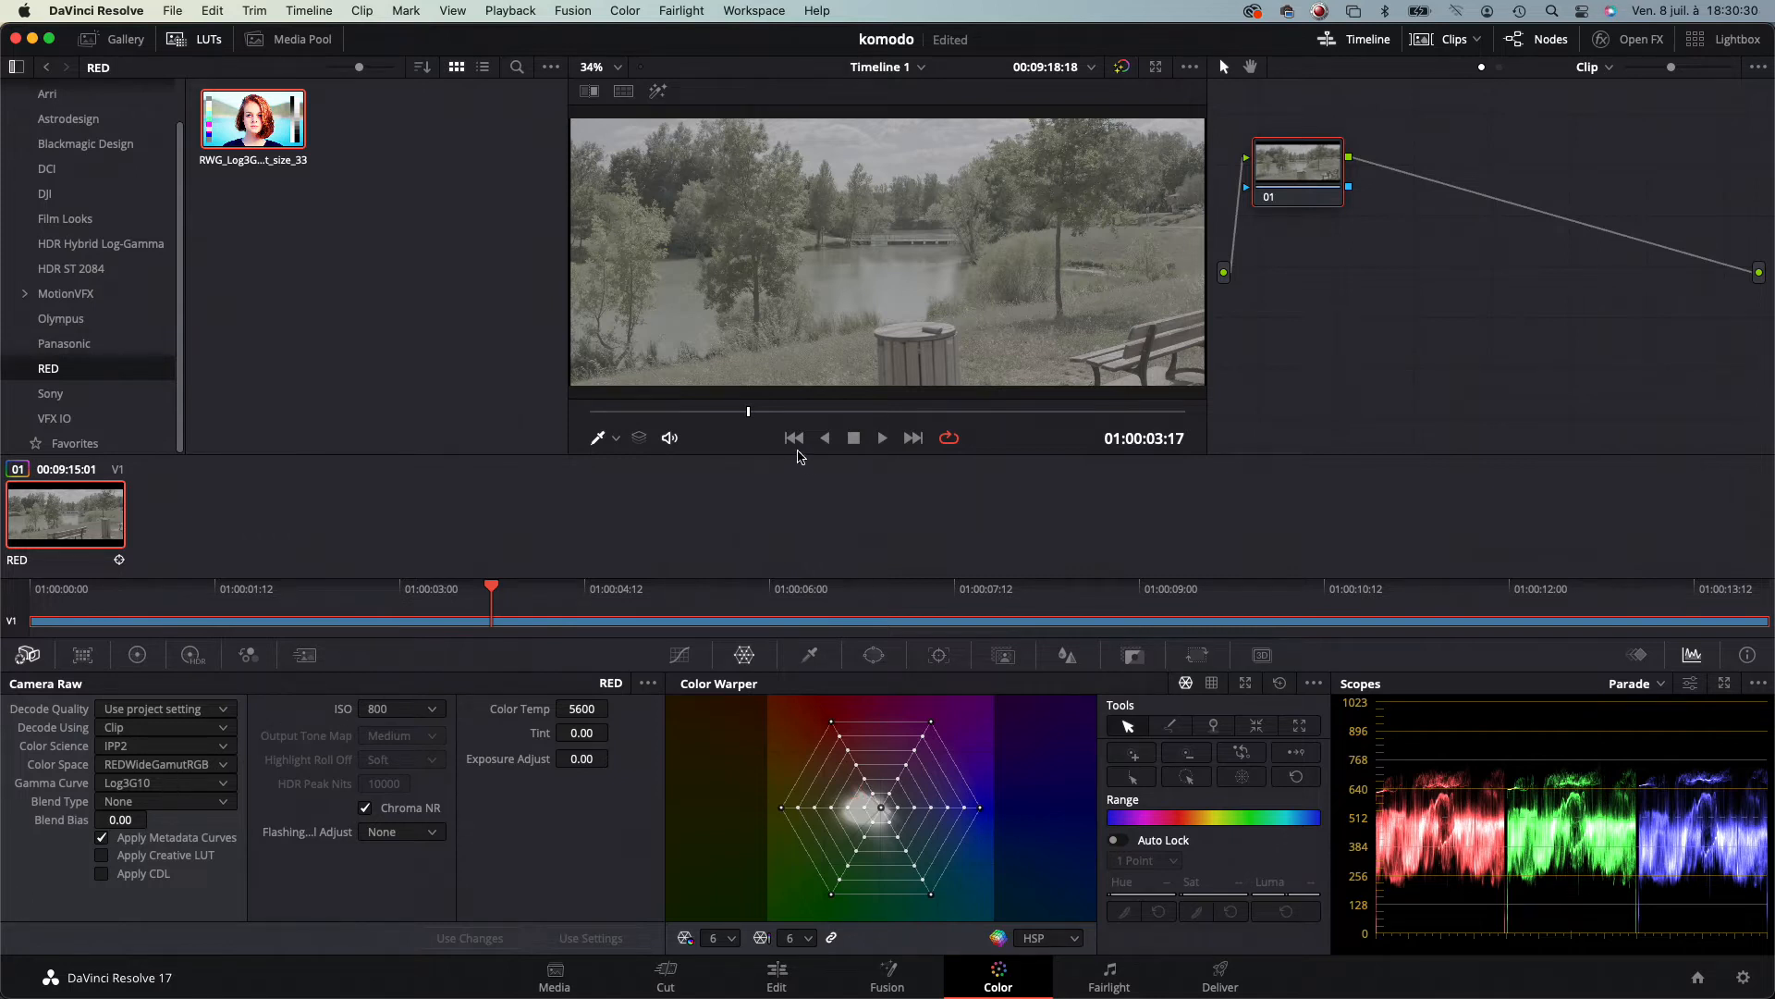
left_click(418, 720)
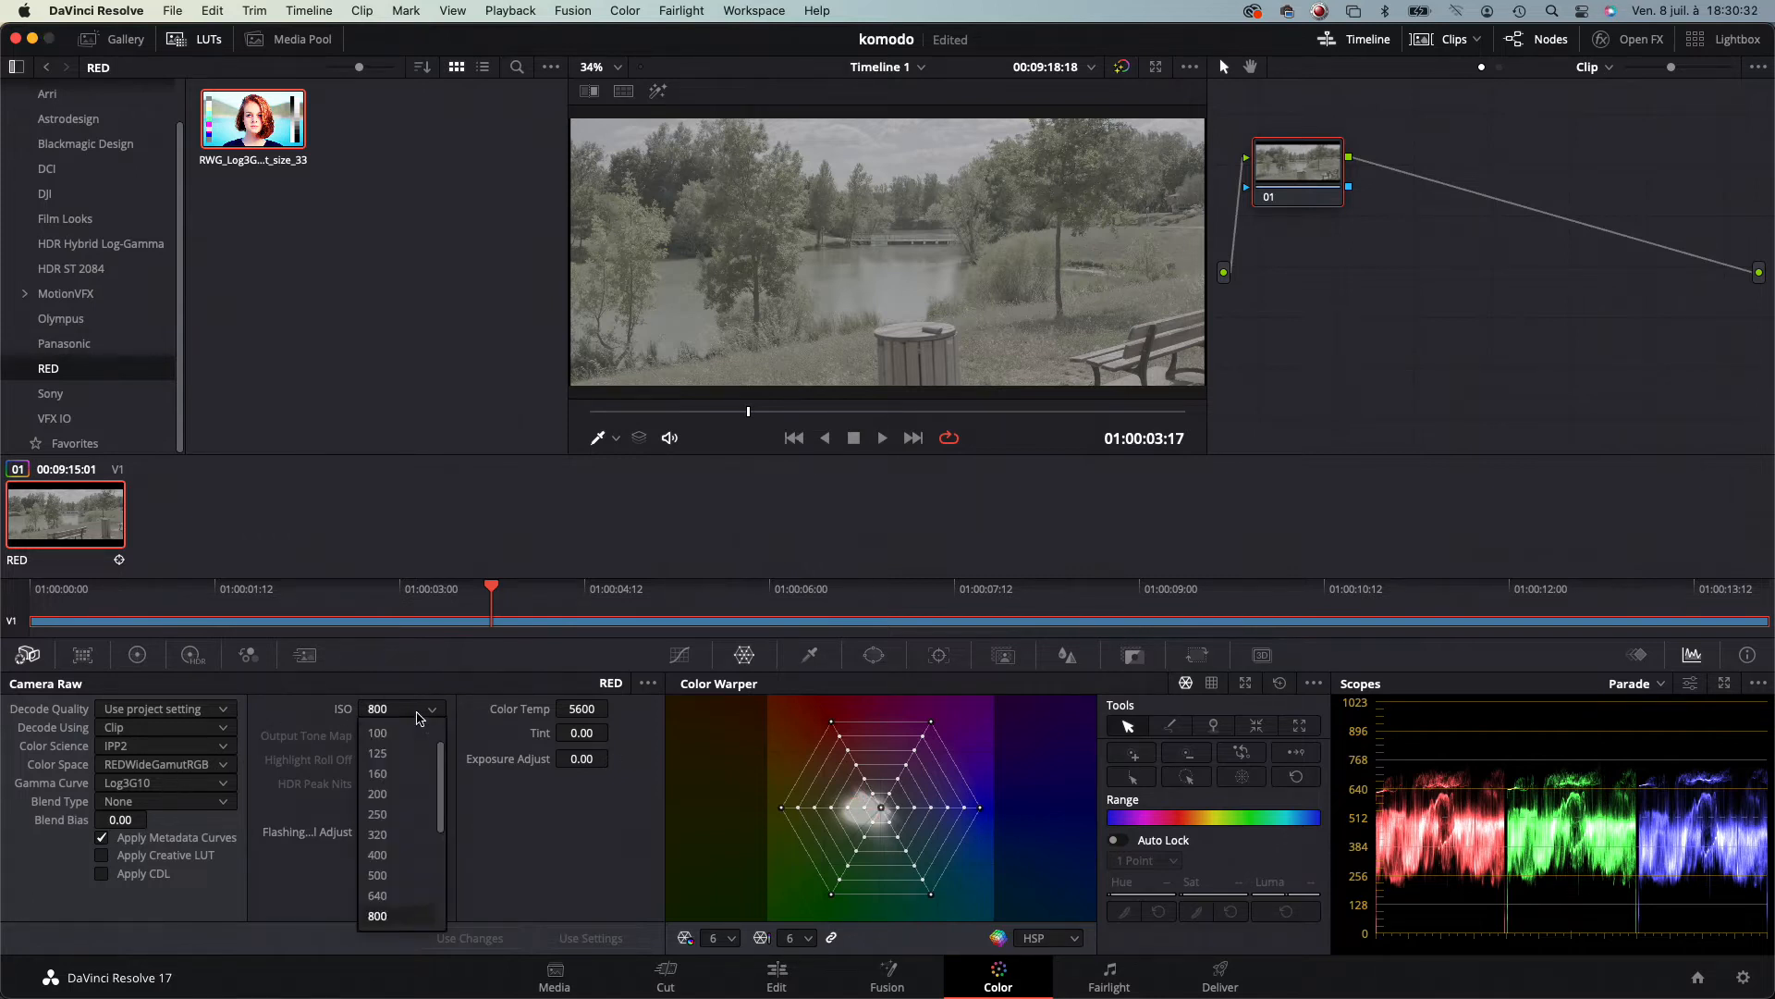
left_click(400, 738)
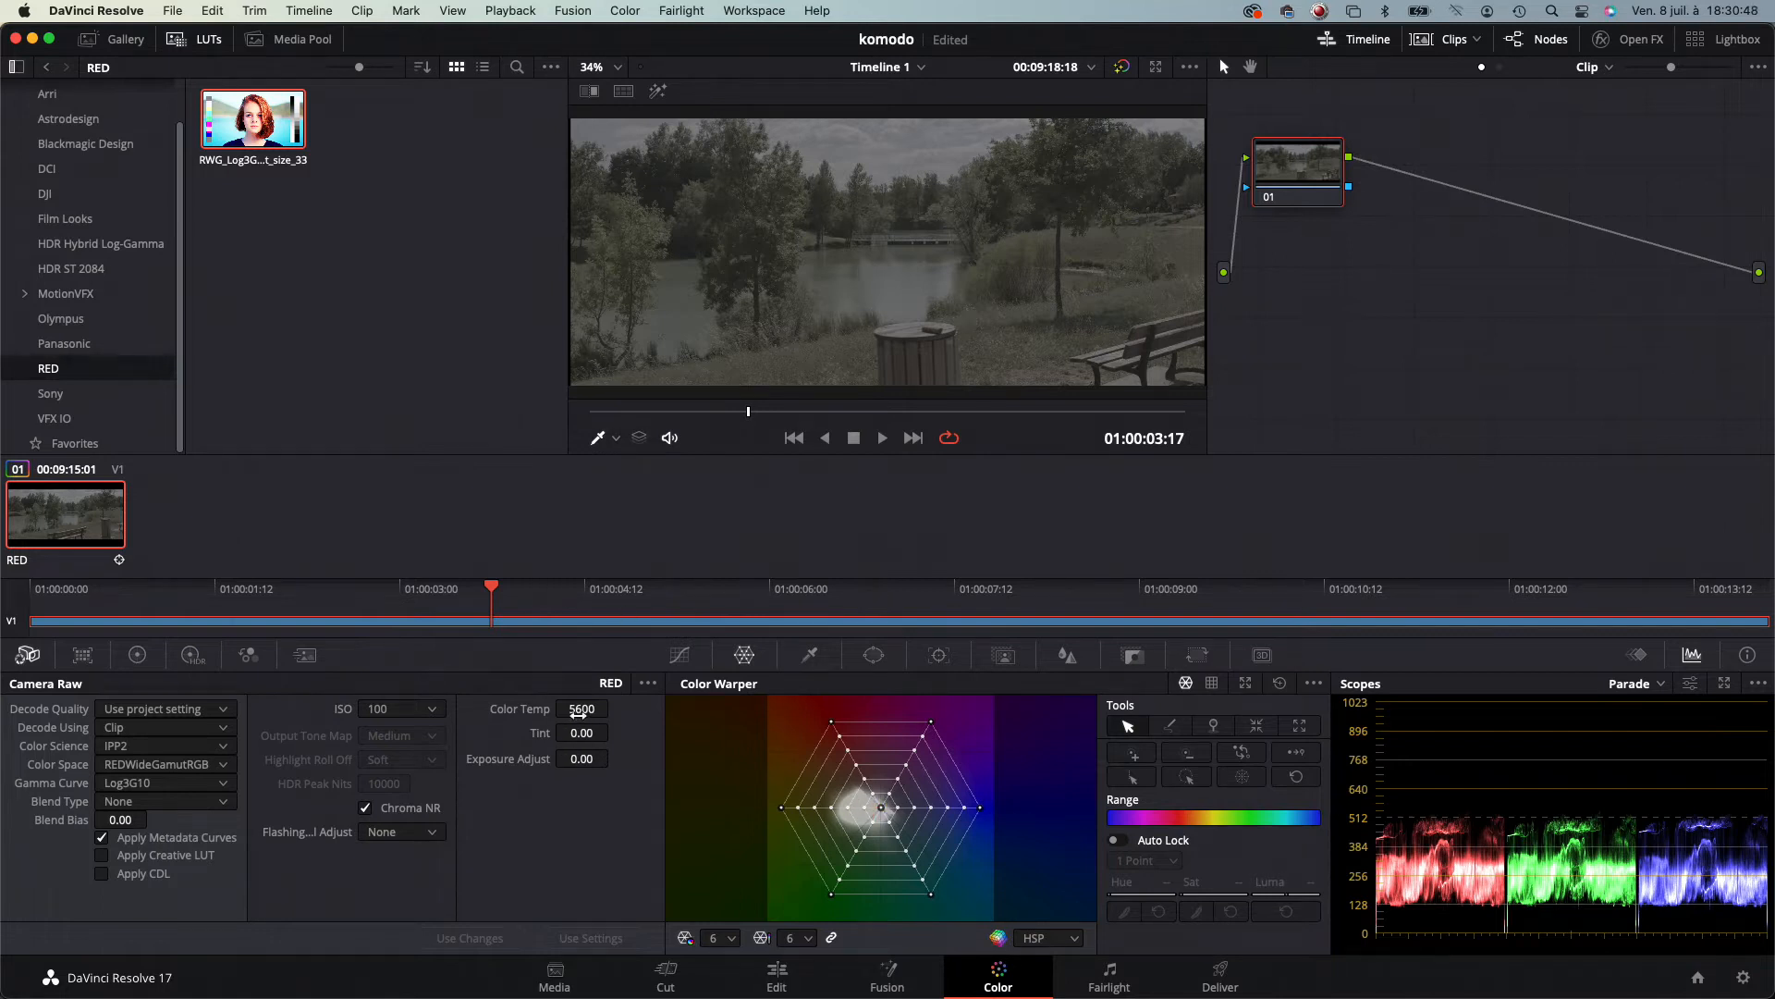
Set the raw colour temperature to 6000 and apply the RED RWG_Log3G10 to REC709 low-contrast LUT to node 01
left_click(581, 709)
double_click(581, 710)
type("6000")
left_click(375, 913)
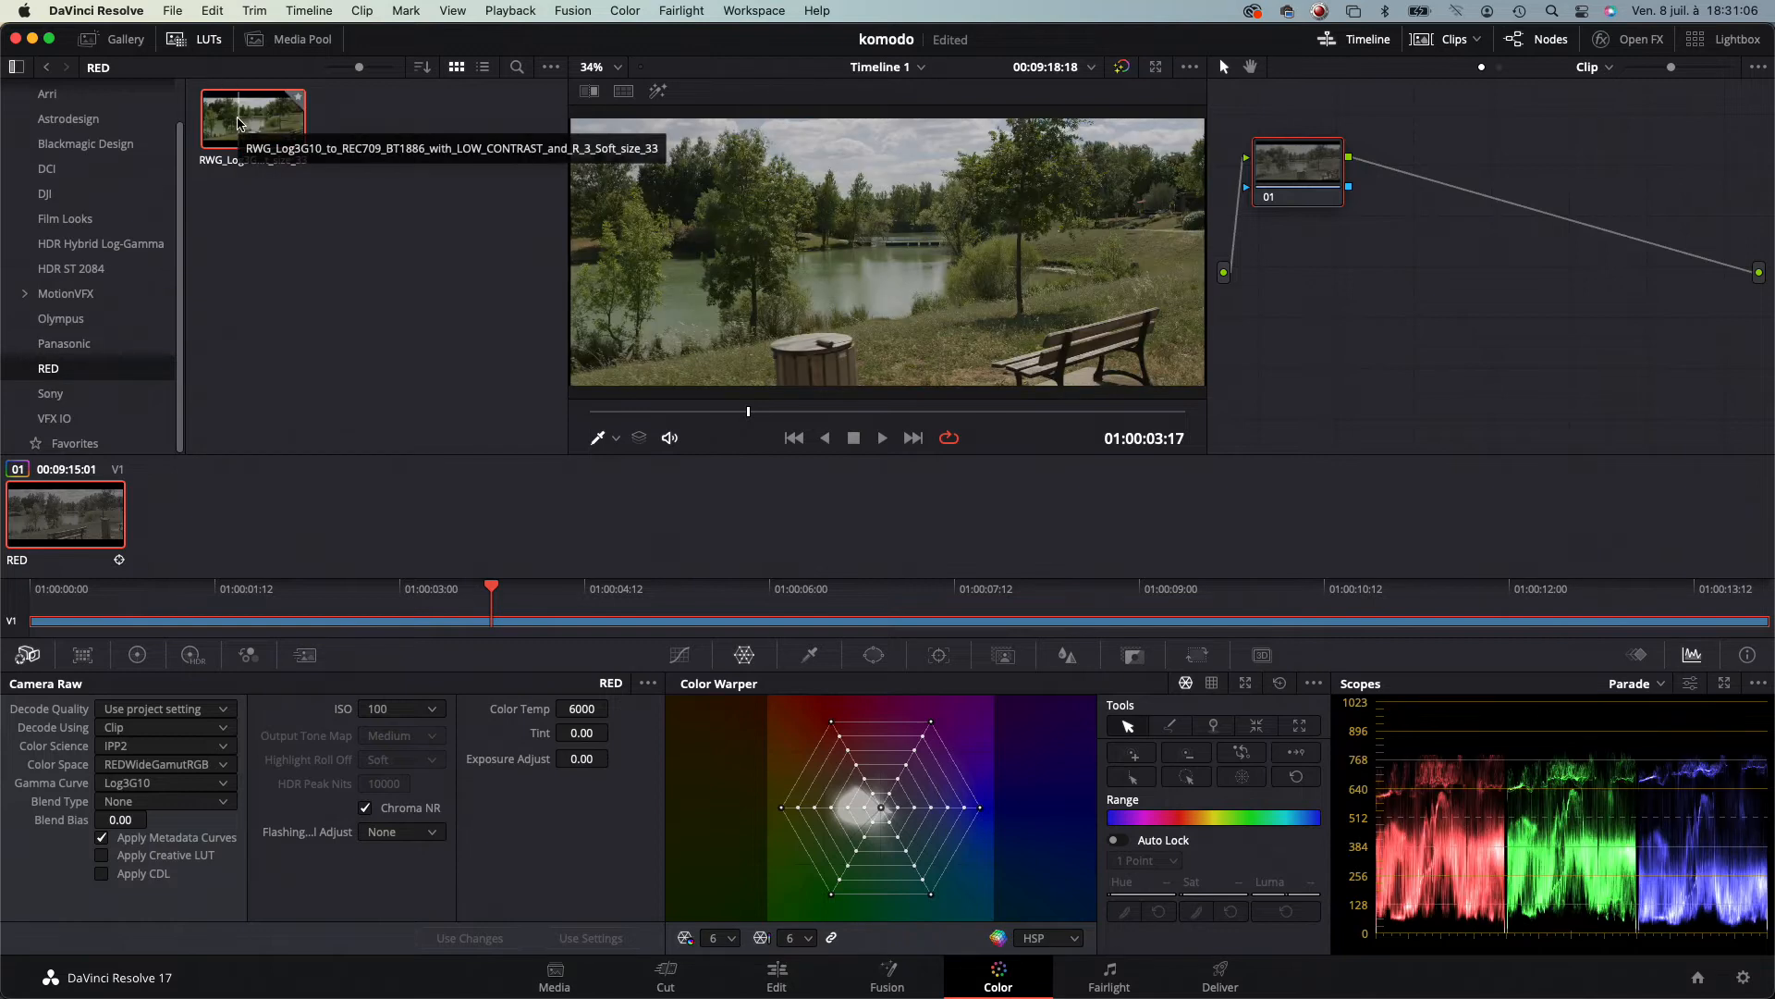
left_click_drag(238, 123, 1335, 182)
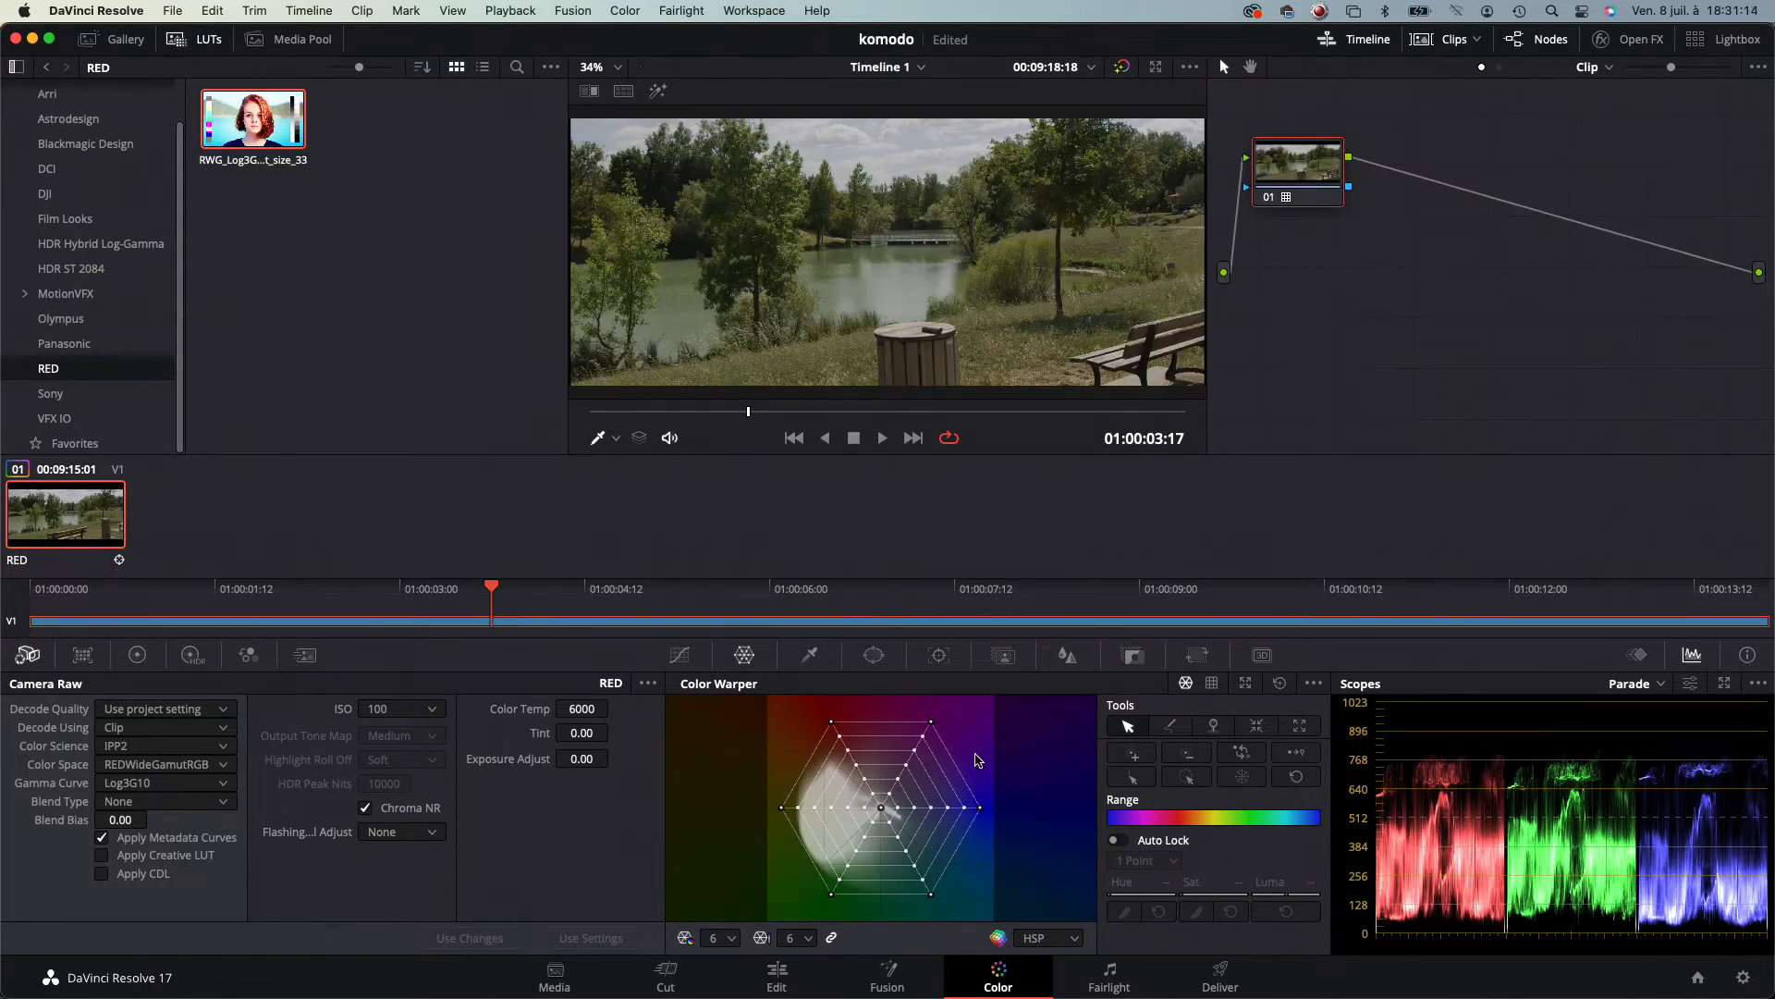
In the primary wheels, raise the master gain to 1.46 and lower the master lift to -0.05
left_click(137, 654)
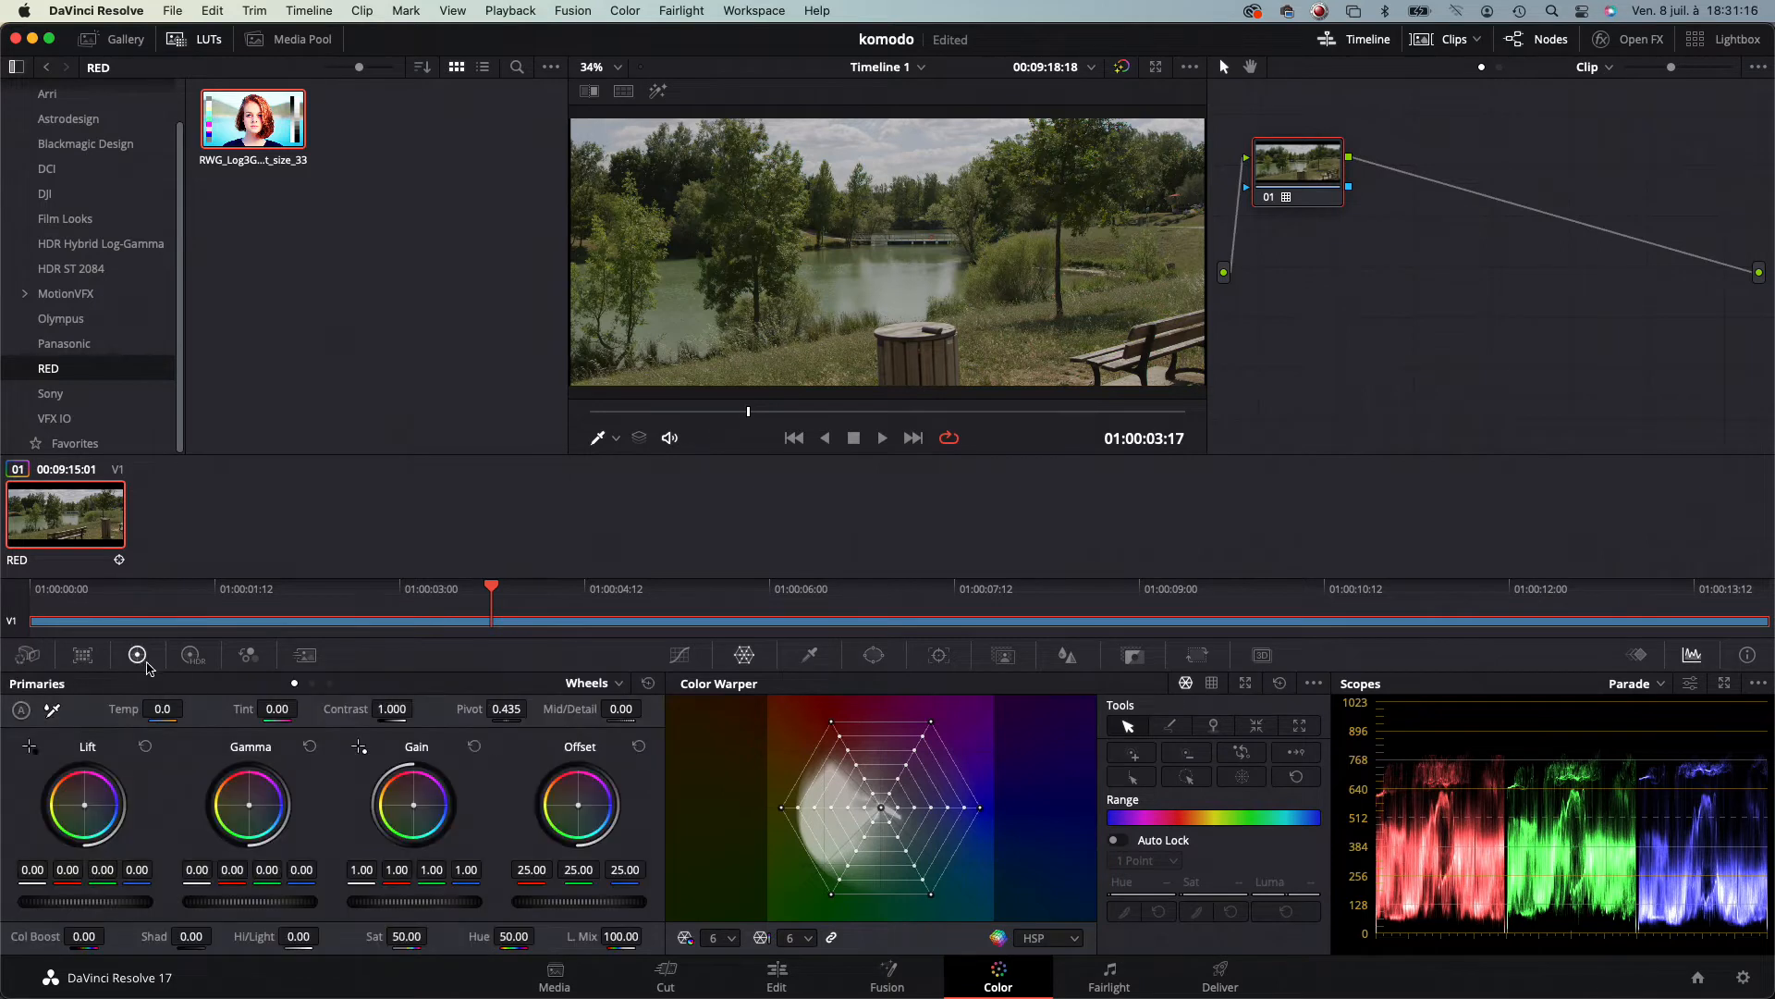
left_click_drag(400, 902, 470, 902)
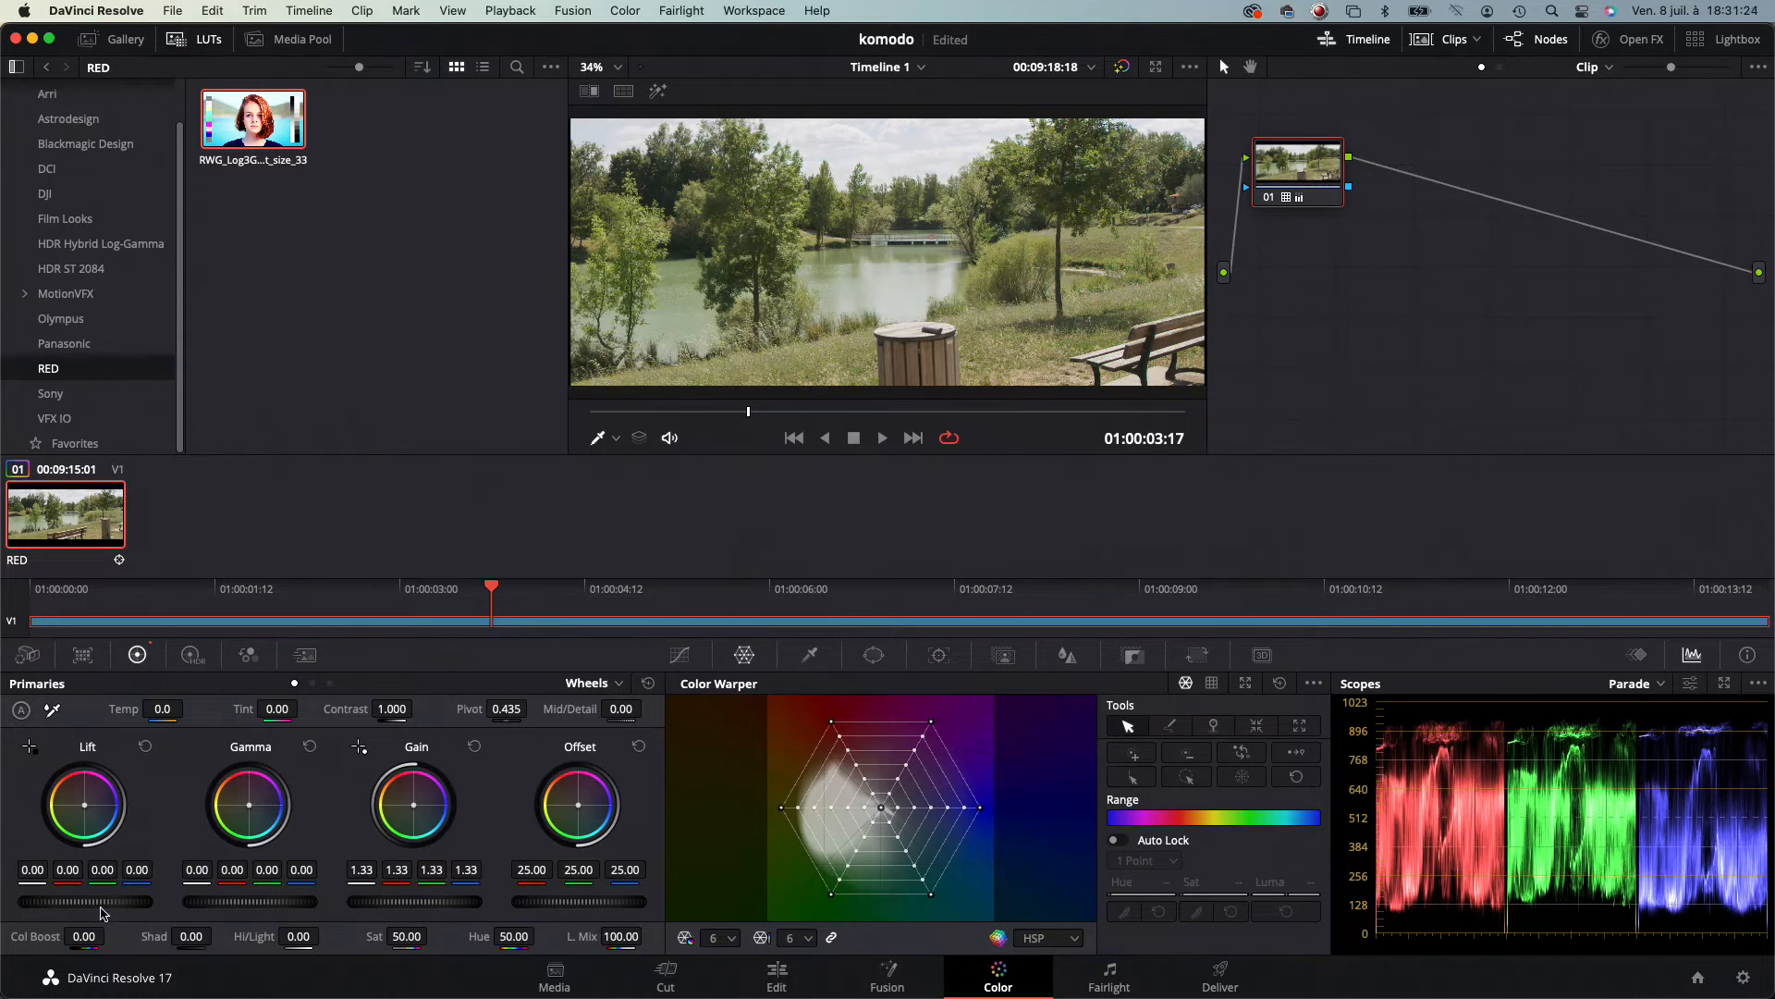
left_click_drag(102, 904, 61, 907)
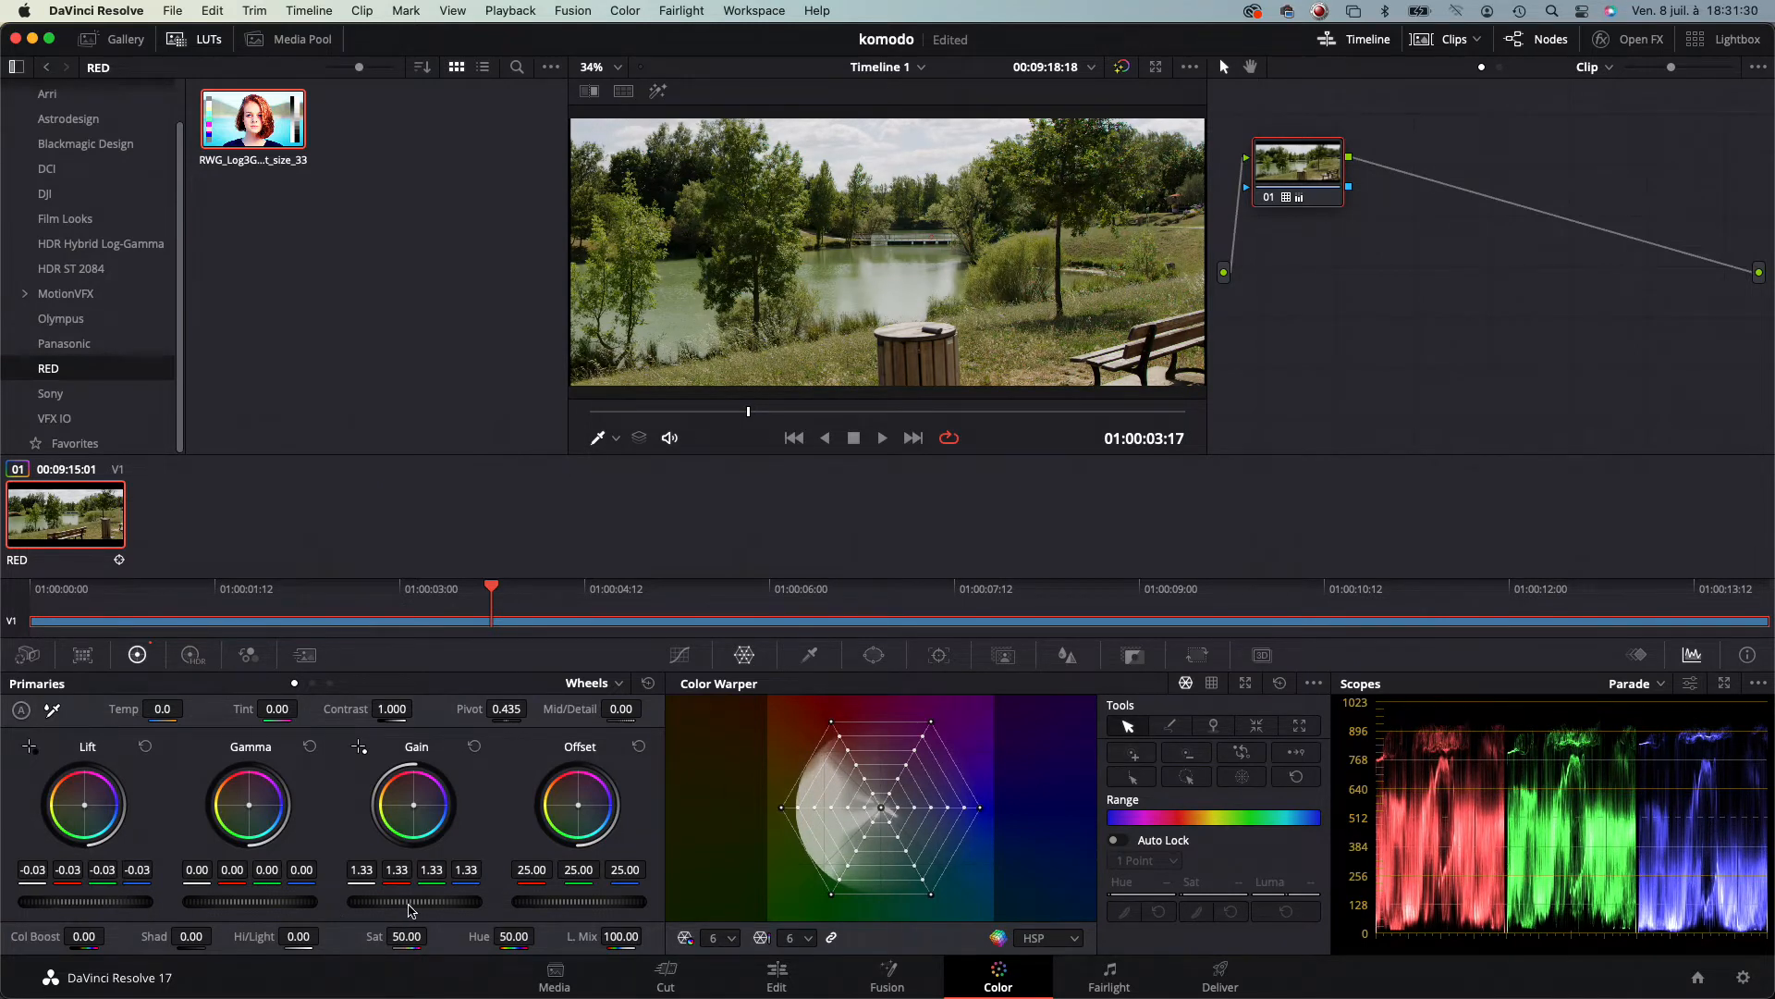
left_click_drag(412, 911, 430, 911)
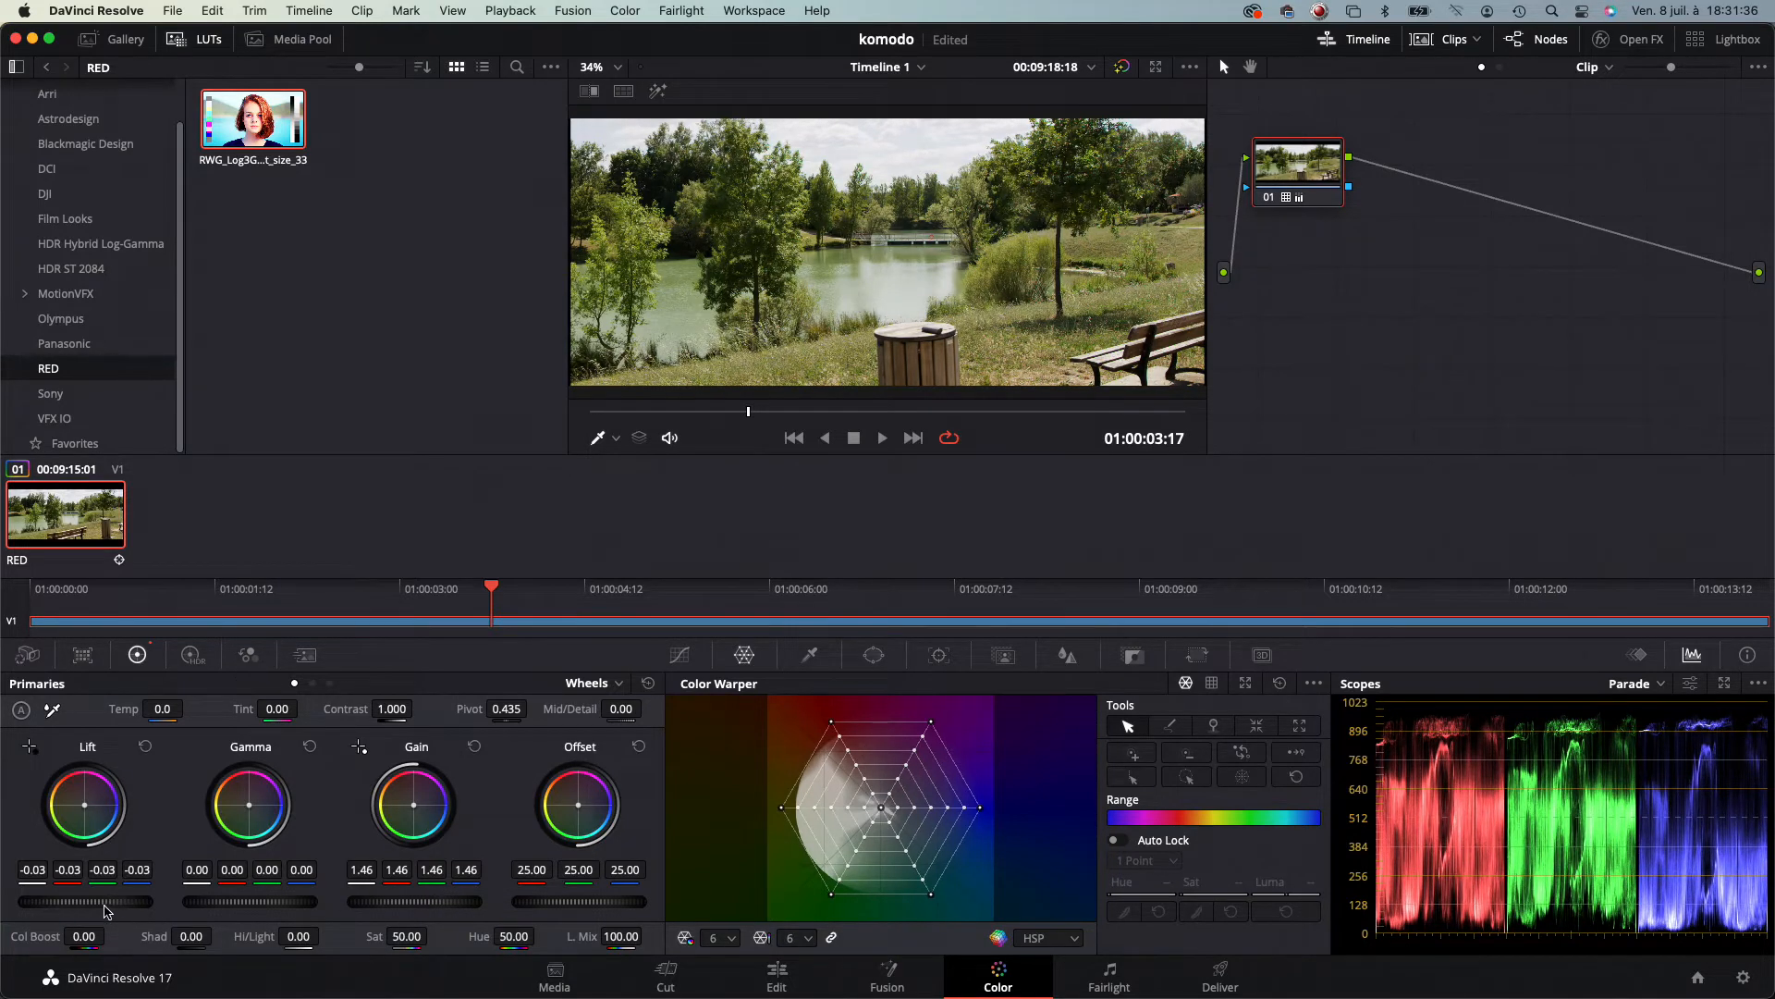
left_click_drag(109, 911, 103, 911)
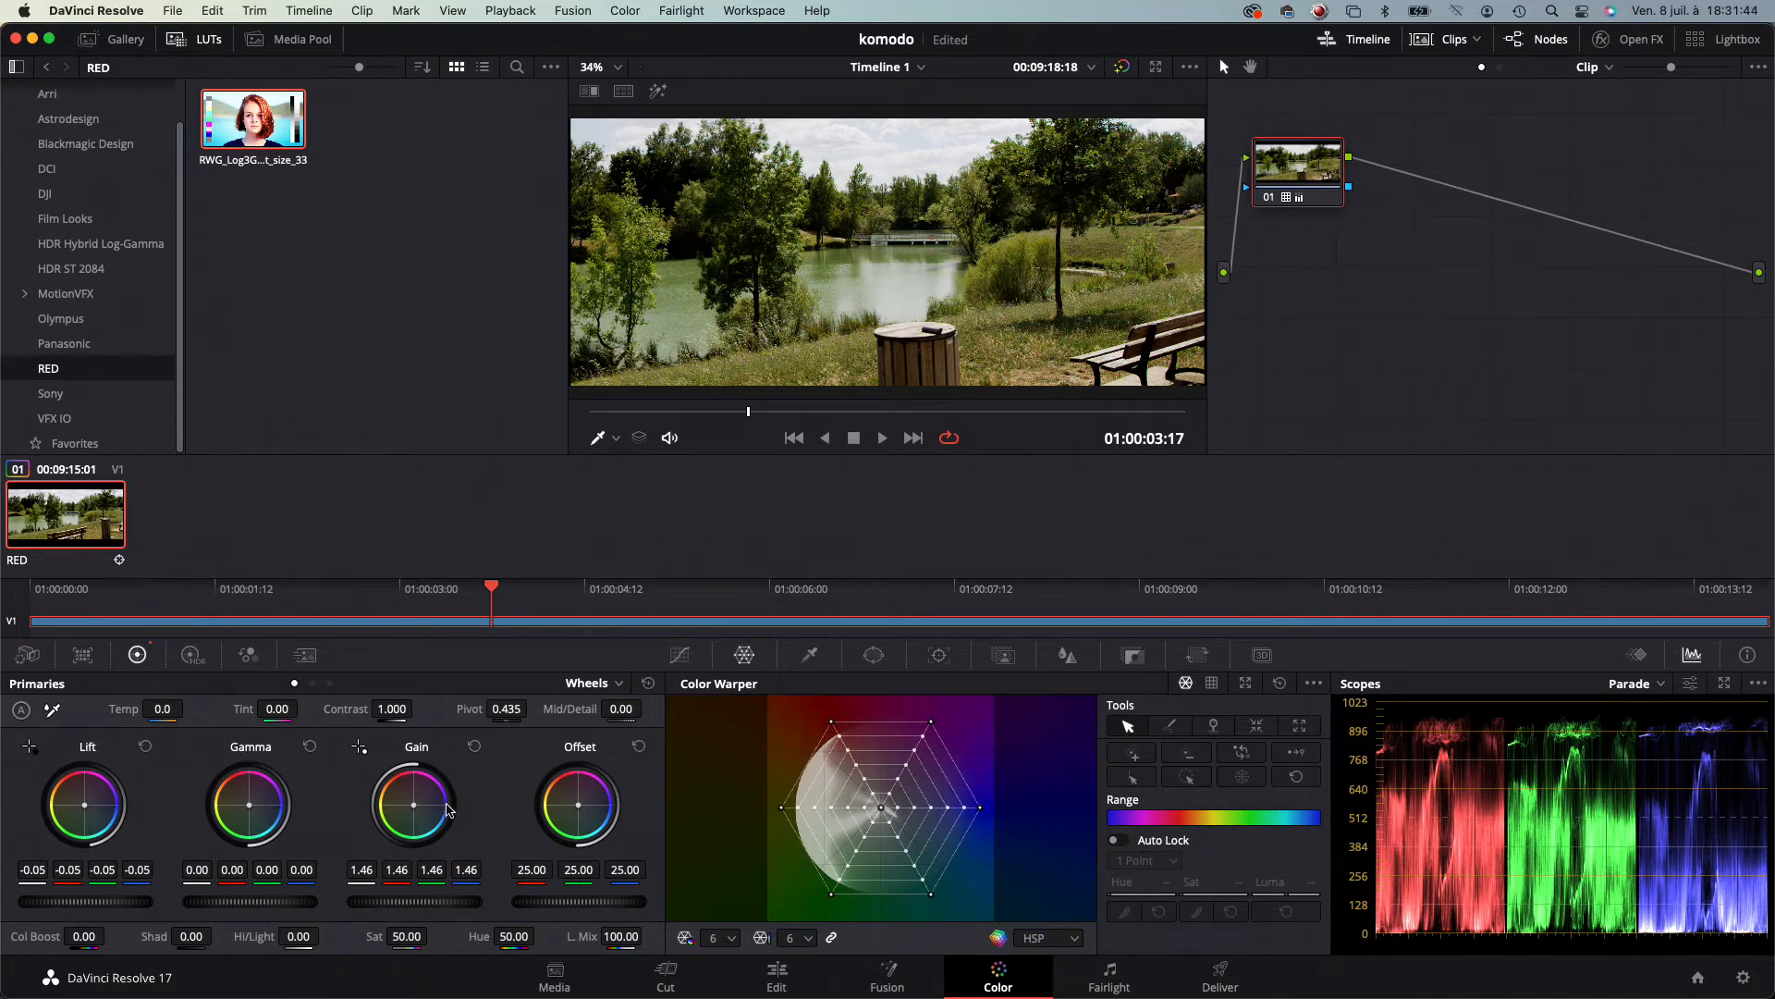
Warm the gain balance to red 1.49, green 1.46 and blue 1.42, and enter a new saturation value
left_click_drag(418, 810, 415, 808)
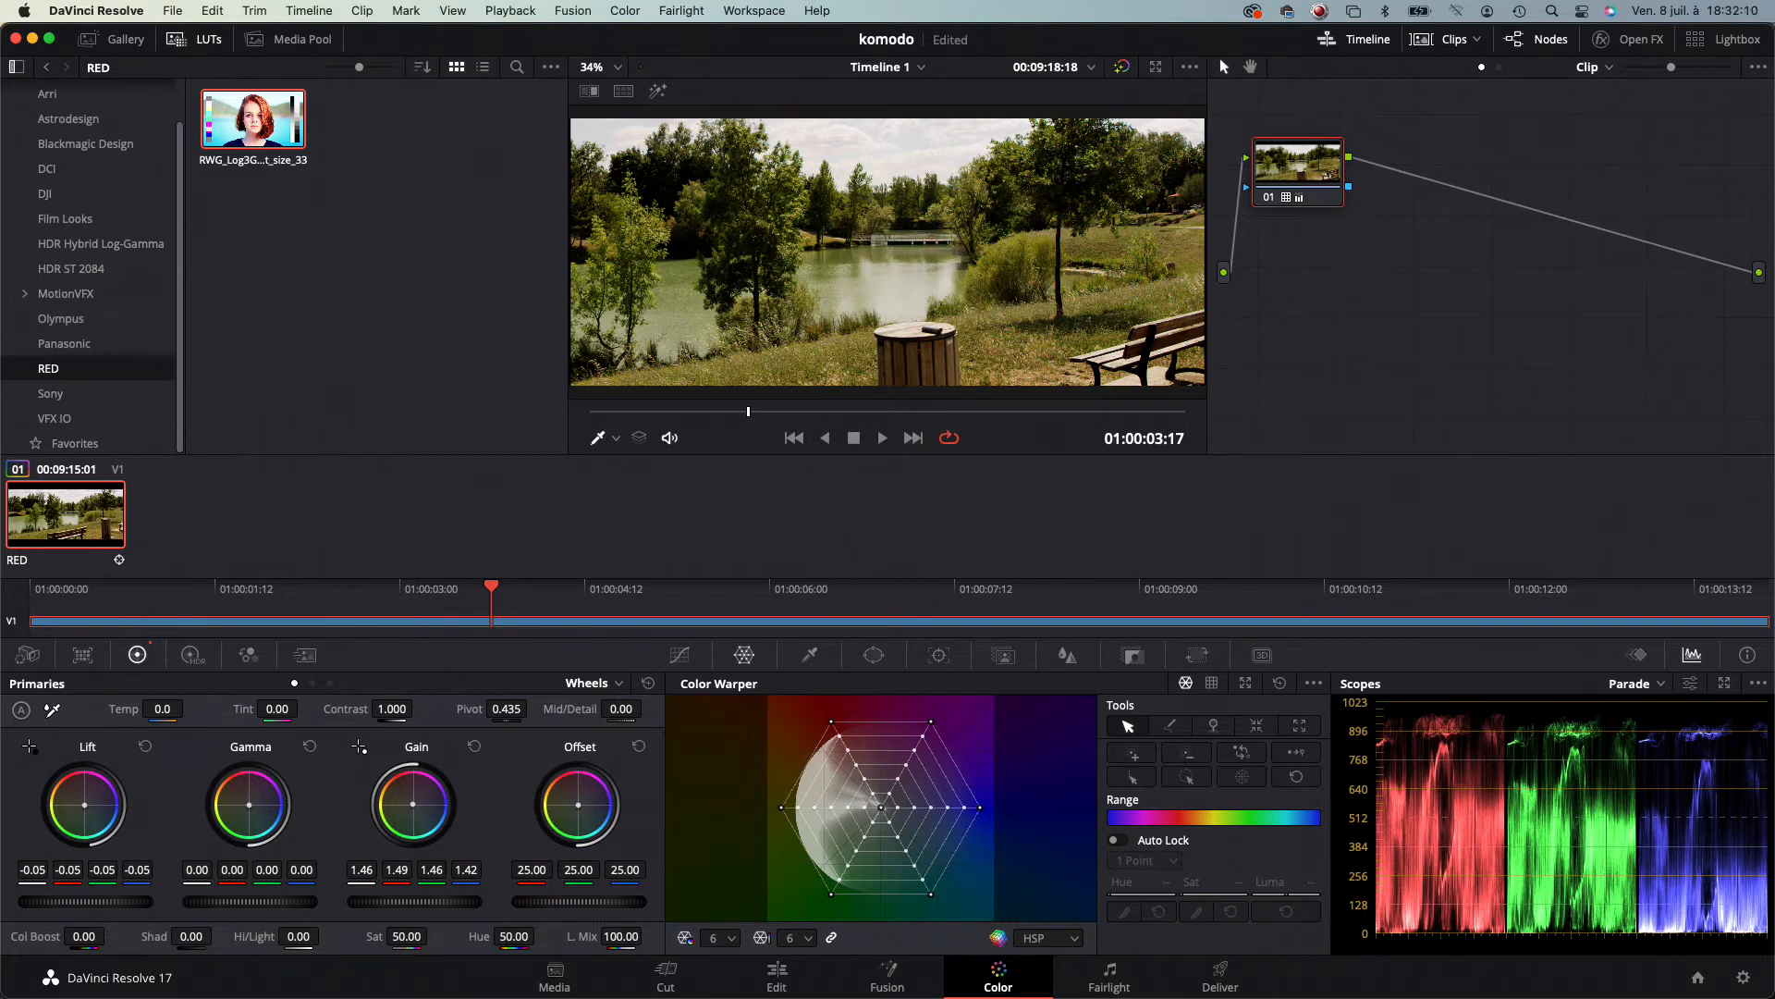
left_click(406, 935)
type("50")
key("Return")
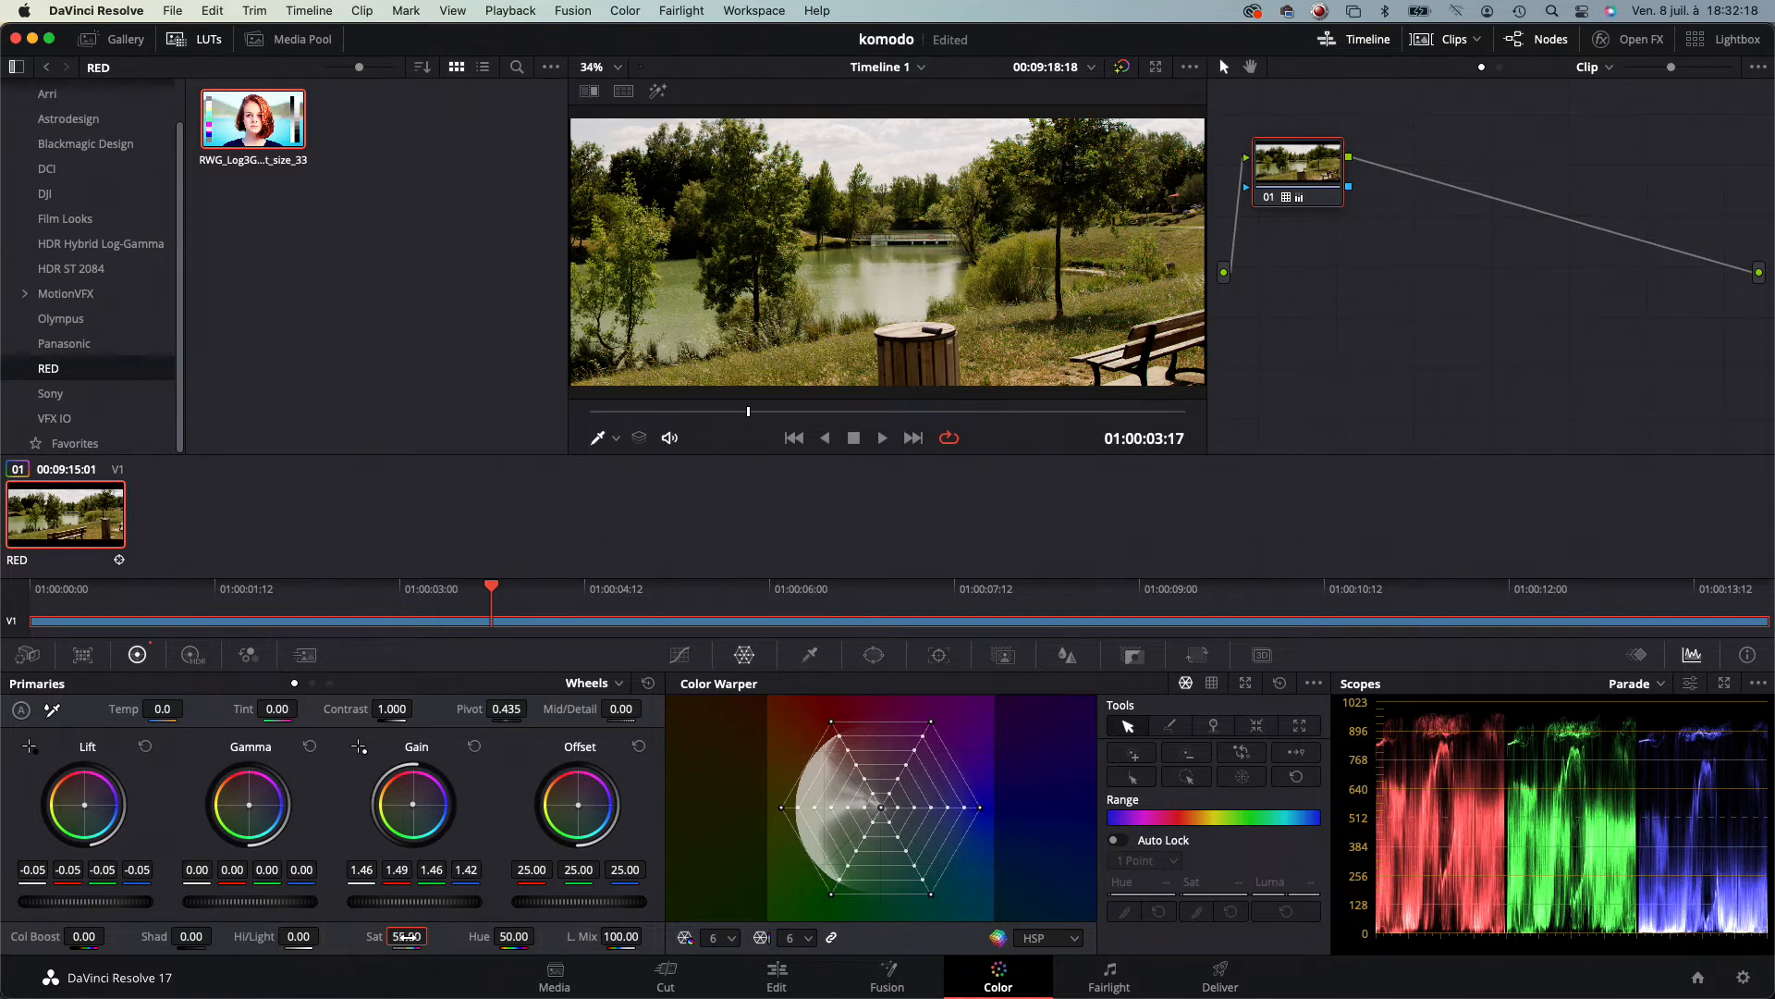